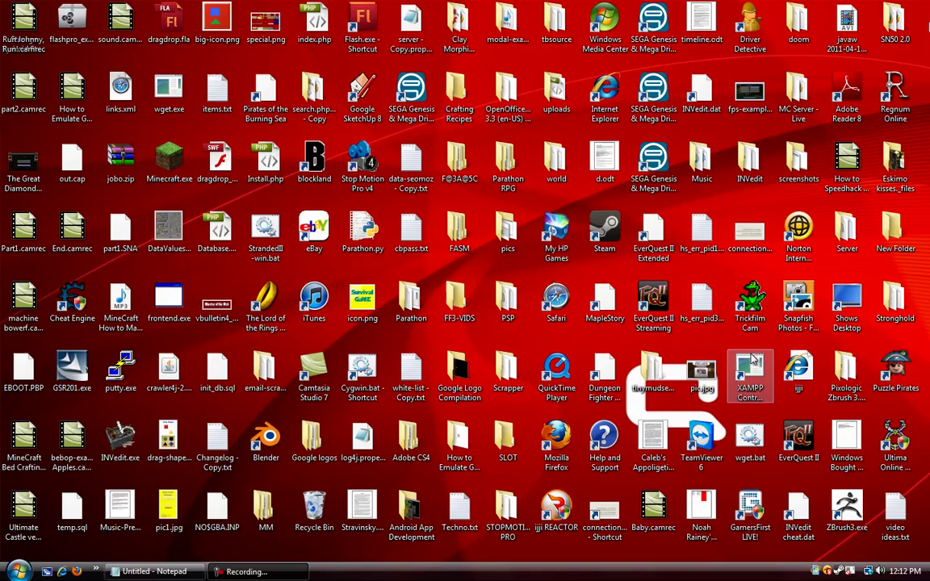
# Launch Google Chrome from the Start menu and clear the stray character from the address bar.
pyautogui.click(17, 571)
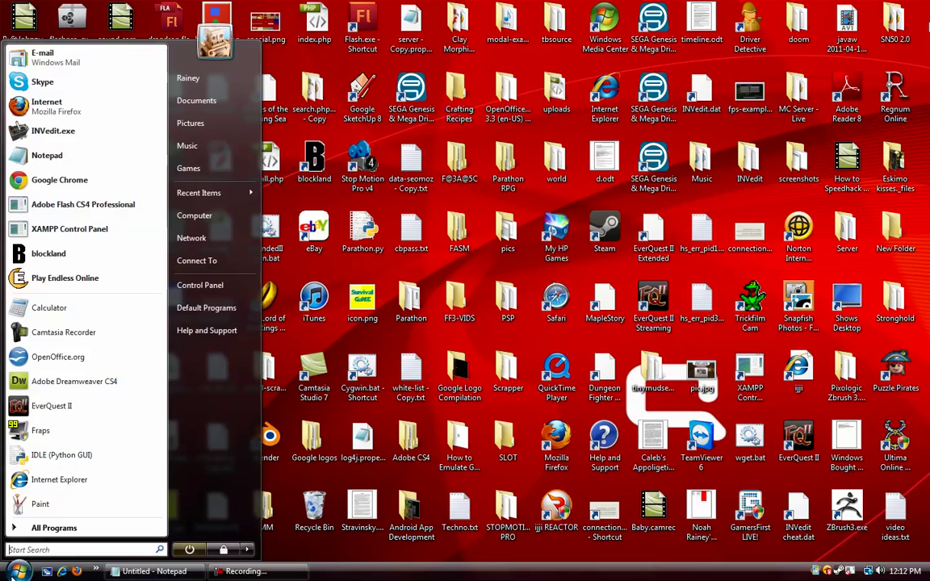
pyautogui.click(61, 180)
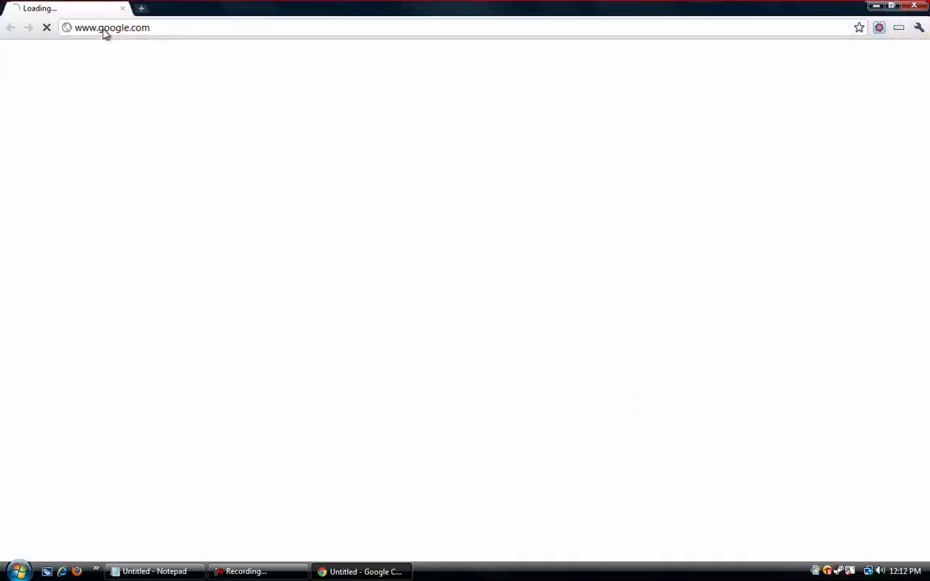
pyautogui.click(145, 32)
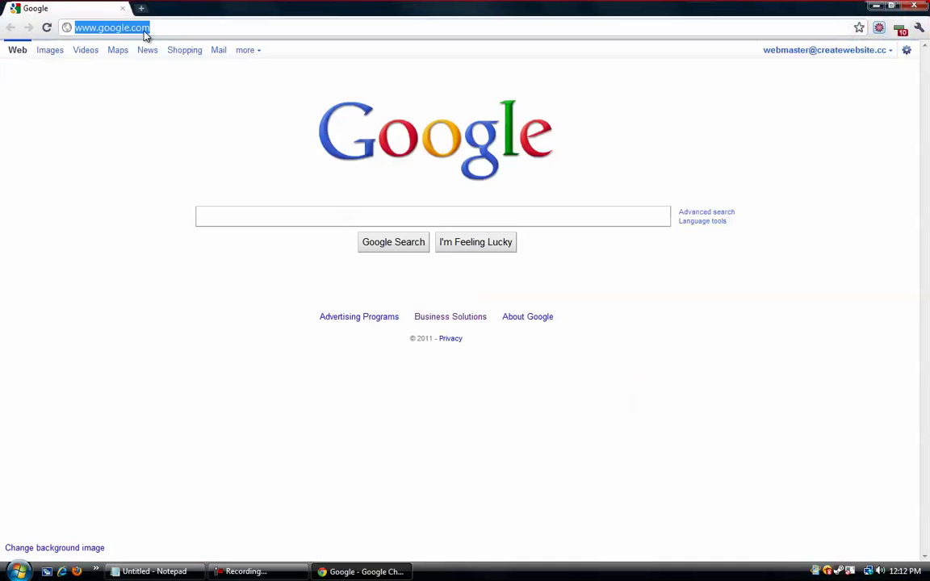
pyautogui.write('y')
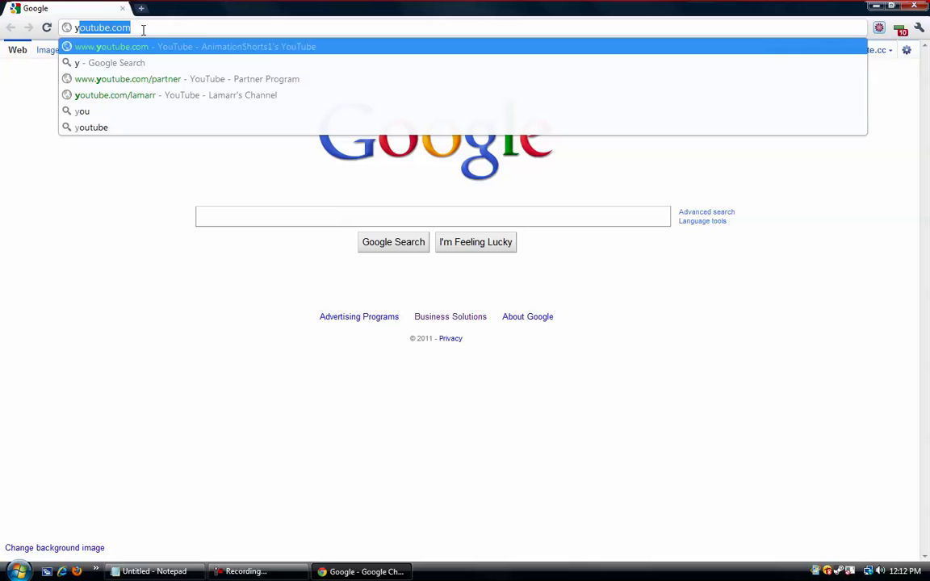
pyautogui.press('BackSpace')
pyautogui.press('BackSpace')
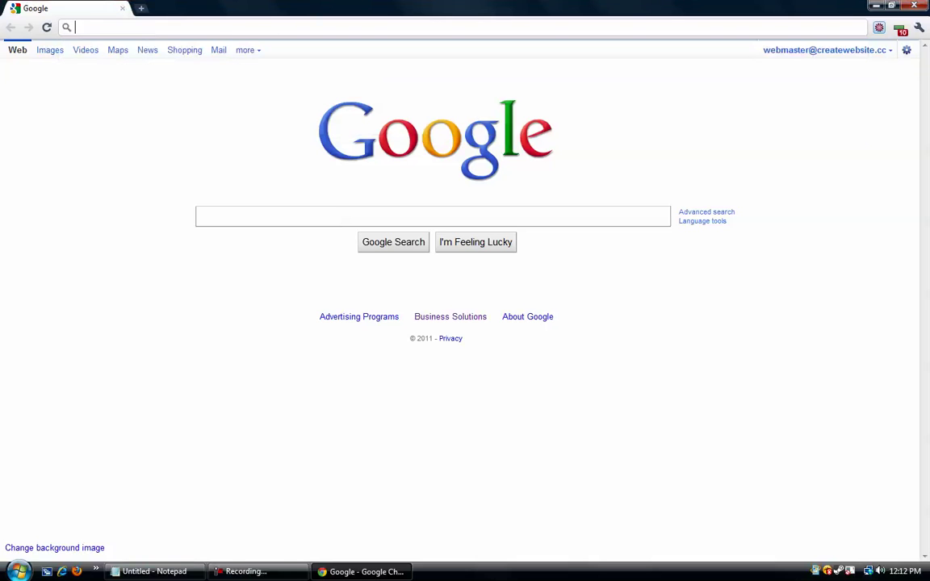
# Open Command Prompt by searching 'cmd' and move its window to the screen centre.
pyautogui.press('super')
pyautogui.write('cmd')
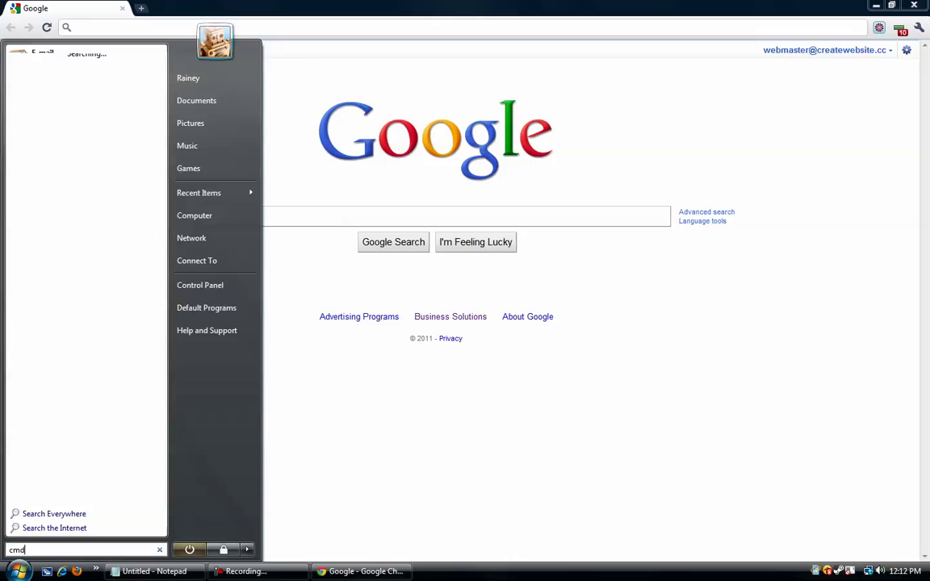
pyautogui.press('Return')
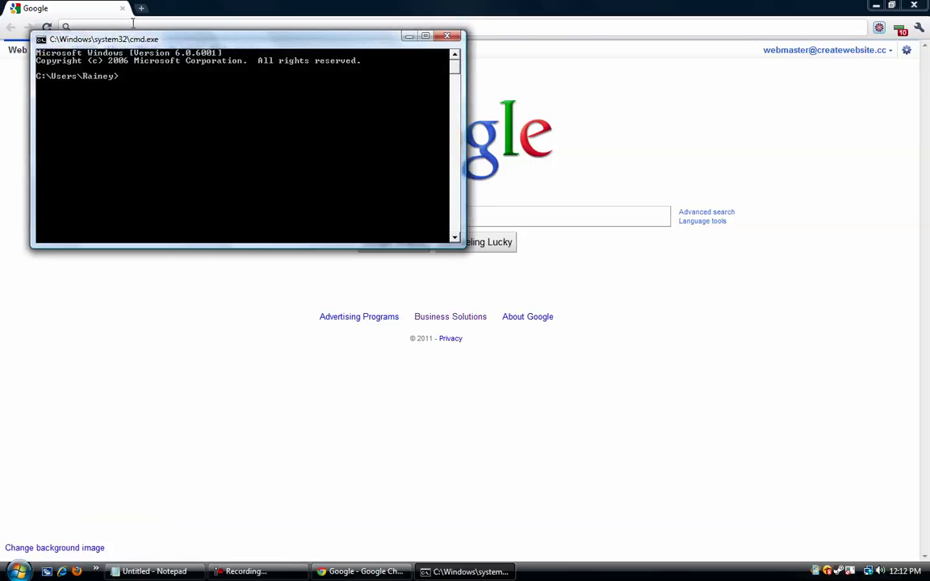
pyautogui.moveTo(128, 40); pyautogui.dragTo(241, 117)
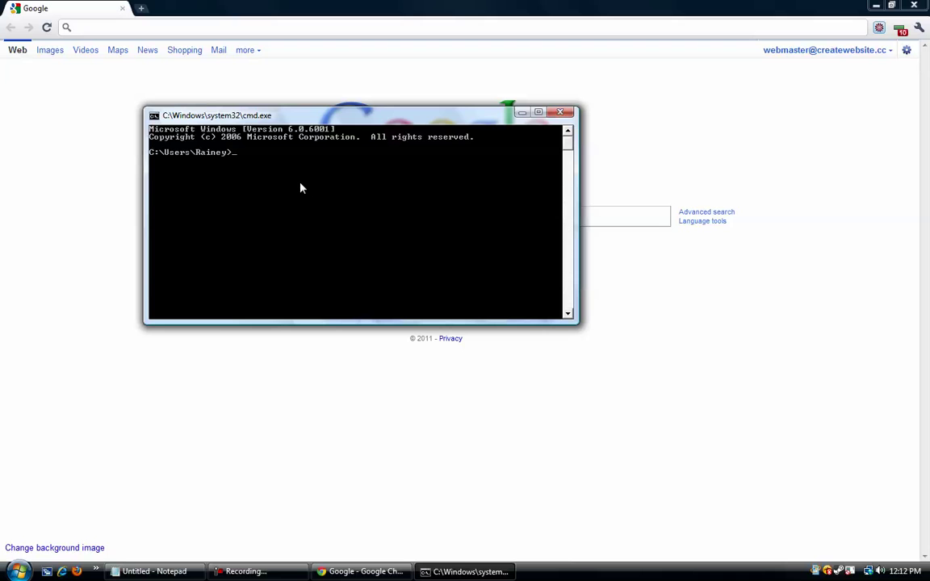
# Run ipconfig and read the Ethernet section: IPv4 192.168.1.7, gateway 192.168.1.1.
pyautogui.write('ipconfig')
pyautogui.press('Return')
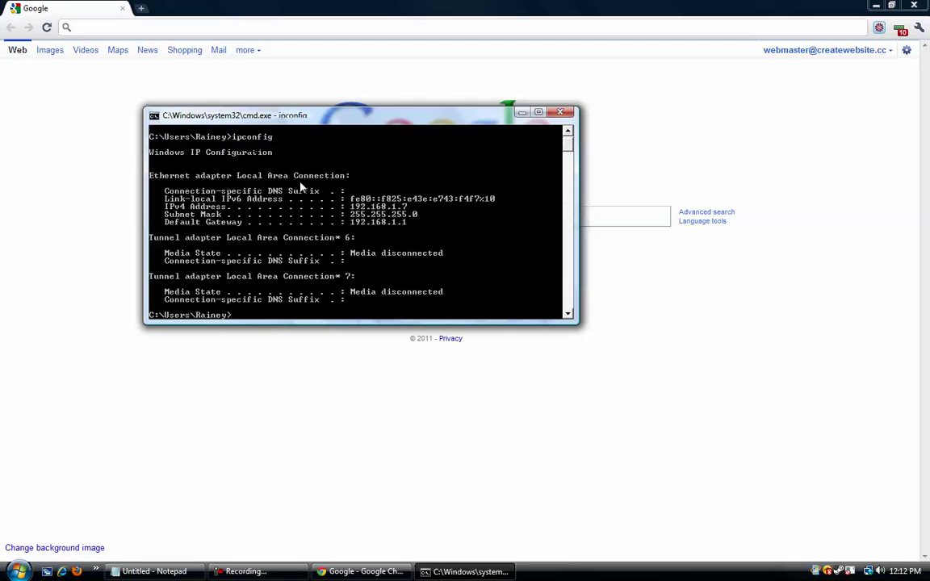
pyautogui.scroll(1, 380, 231)
pyautogui.scroll(-2, 380, 231)
pyautogui.scroll(2, 419, 264)
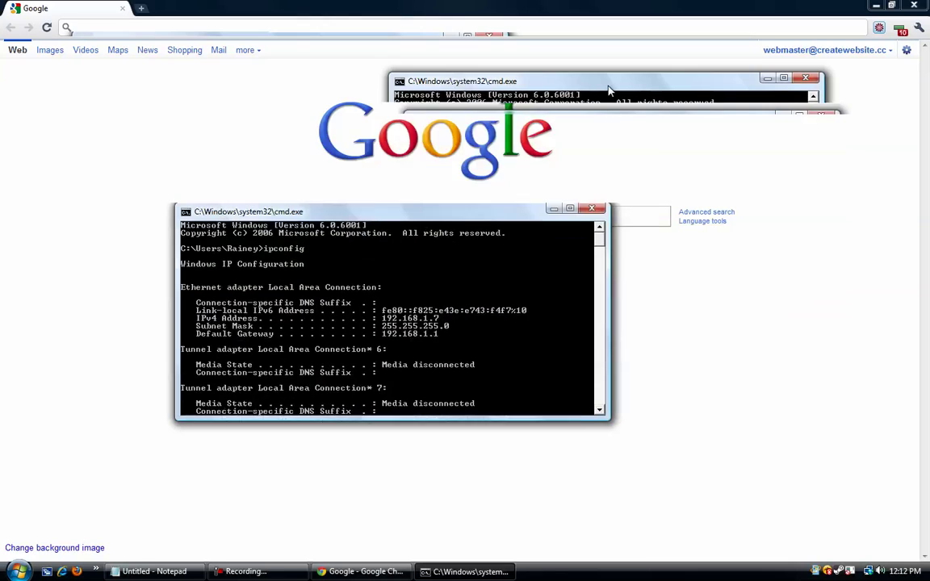
pyautogui.scroll(-3, 457, 268)
pyautogui.scroll(4, 457, 266)
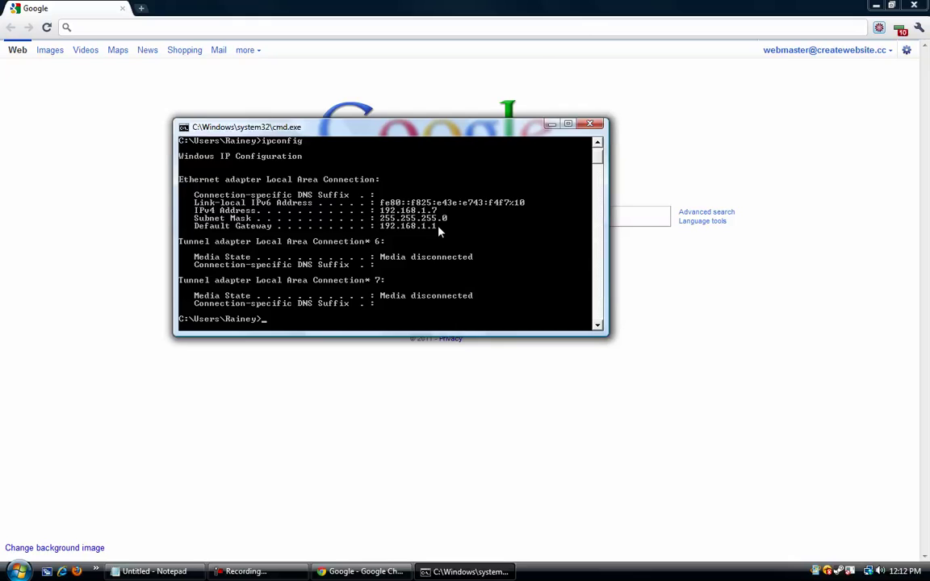
# Type 192.168.1.7 into the empty Notepad document, fixing typos and rechecking ipconfig.
pyautogui.click(747, 317)
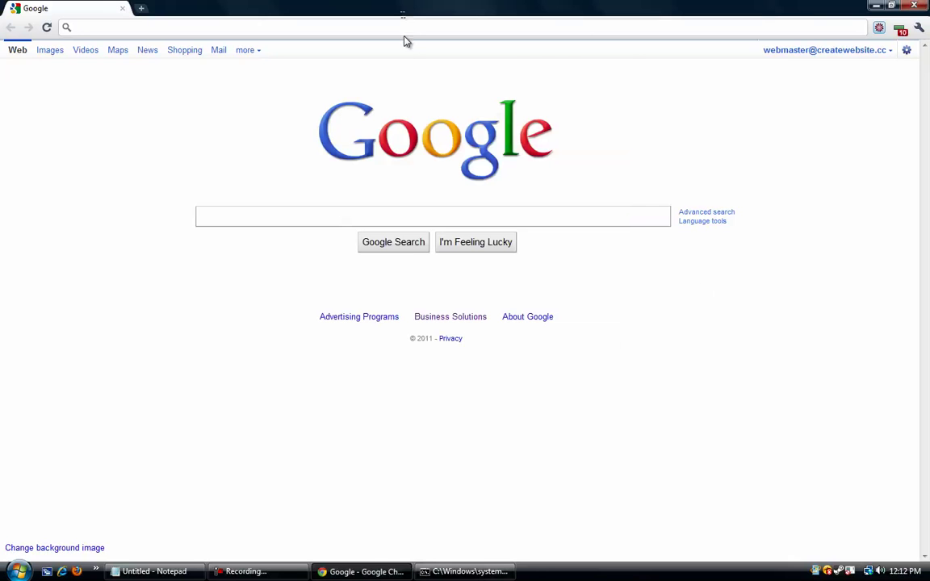
pyautogui.click(464, 572)
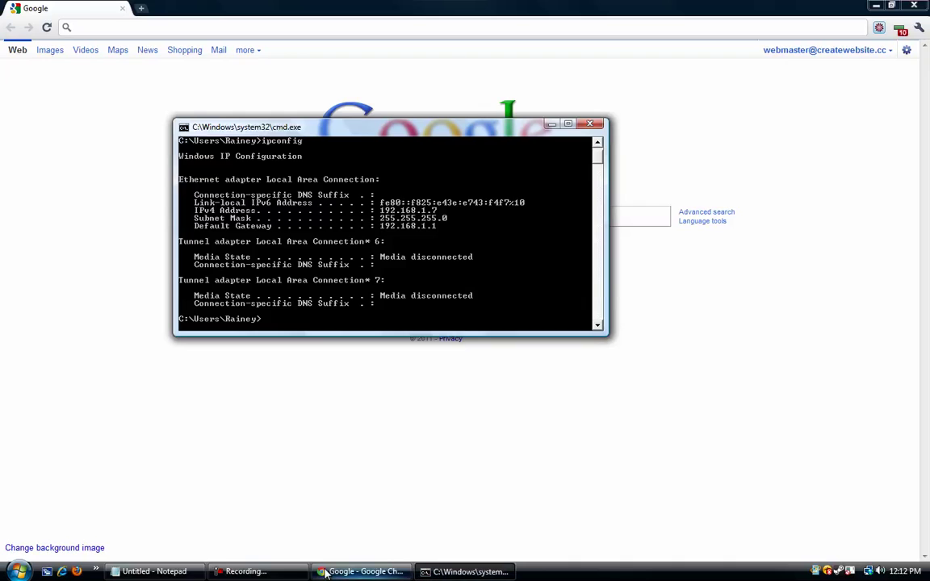
pyautogui.click(153, 571)
pyautogui.write('192.167')
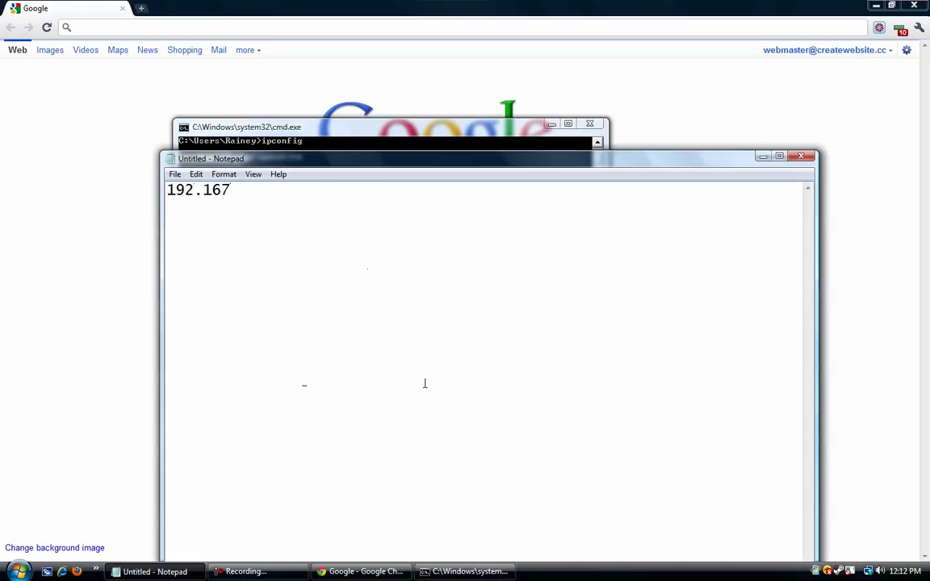
pyautogui.press('BackSpace')
pyautogui.write('8.1.5')
pyautogui.press('BackSpace')
pyautogui.write('7')
pyautogui.click(418, 141)
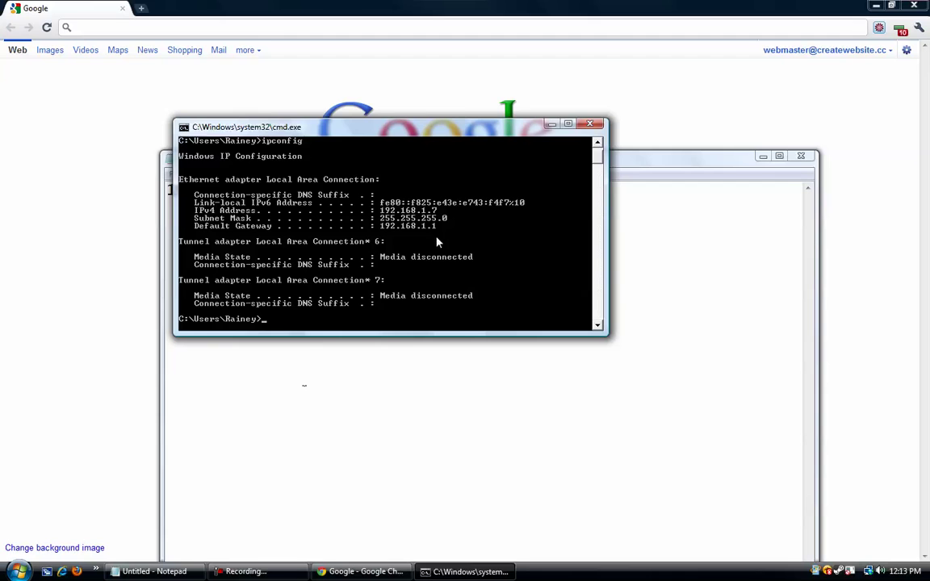
# Load 192.168.1.1 in Chrome, begin the router login, then cancel the prompt.
pyautogui.click(272, 103)
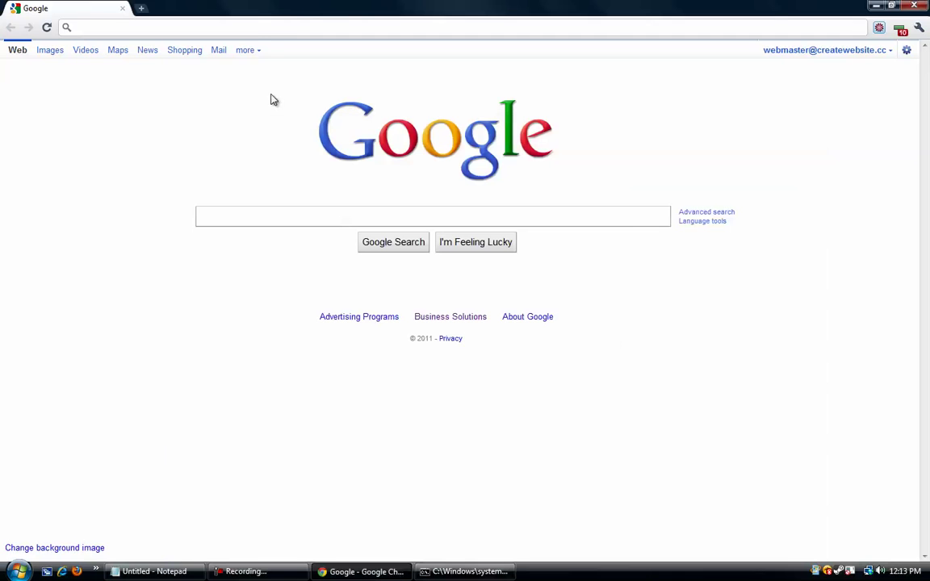
pyautogui.click(258, 29)
pyautogui.write('192.')
pyautogui.press('BackSpace')
pyautogui.press('BackSpace')
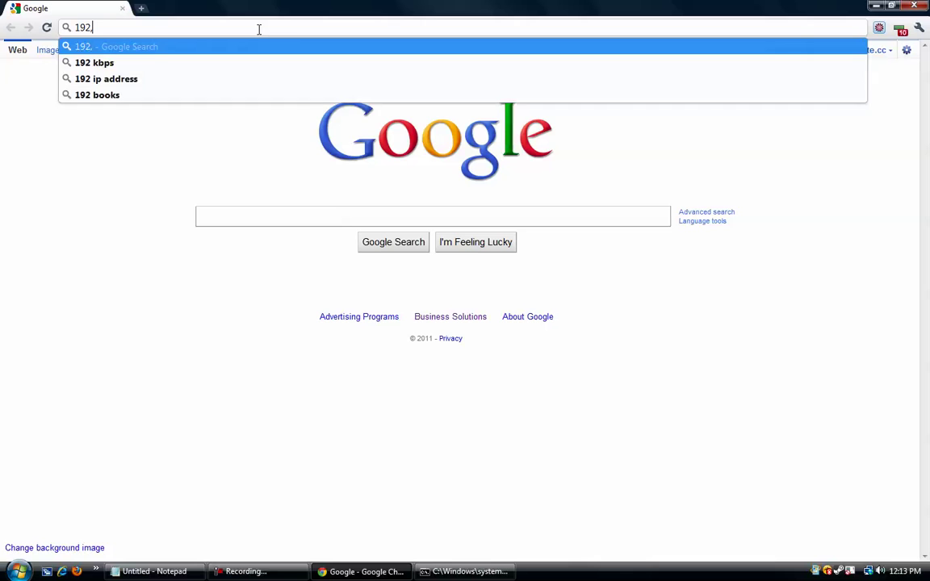
pyautogui.write('.16')
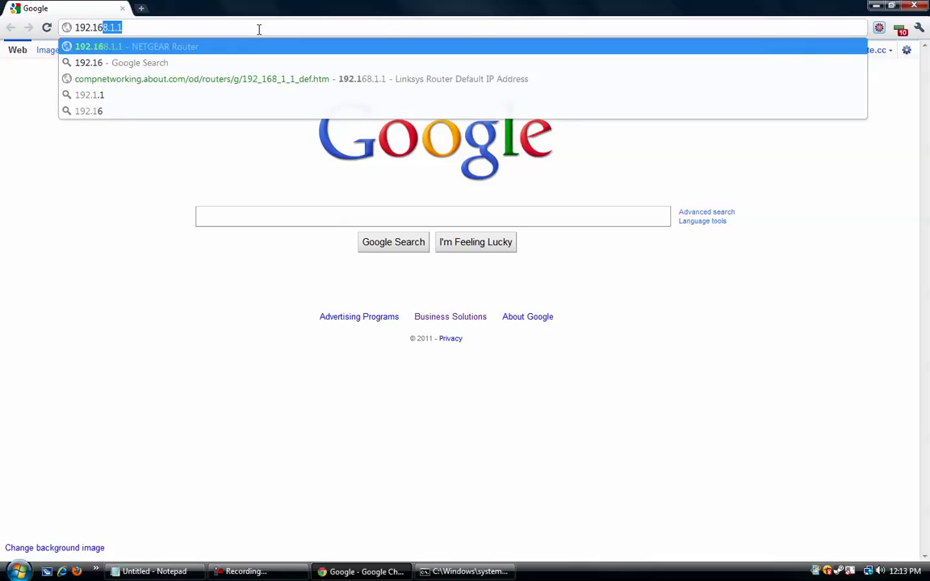
pyautogui.write('8.1.1')
pyautogui.press('Return')
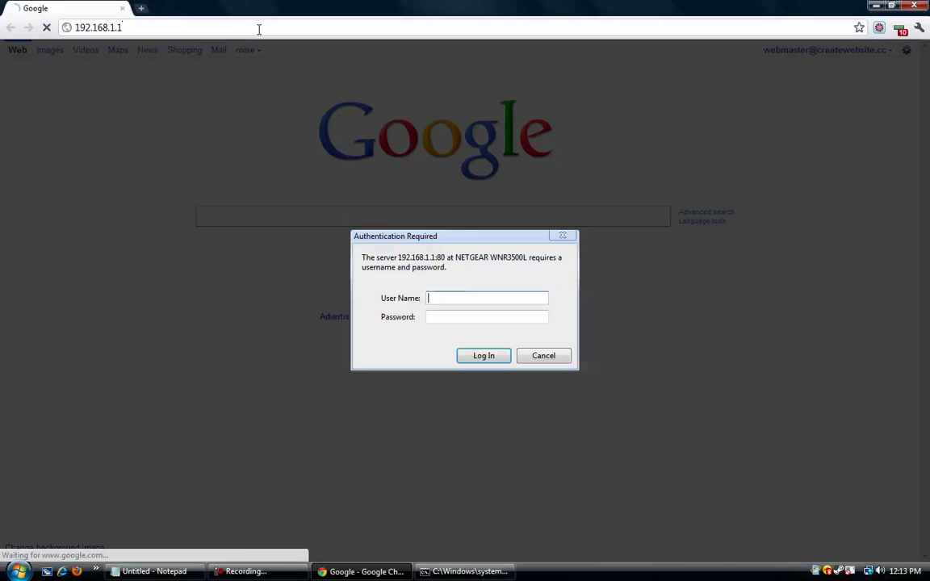
pyautogui.moveTo(523, 238)
pyautogui.mouseDown()
pyautogui.moveTo(539, 210)
pyautogui.moveTo(583, 186)
pyautogui.moveTo(517, 235)
pyautogui.mouseUp()
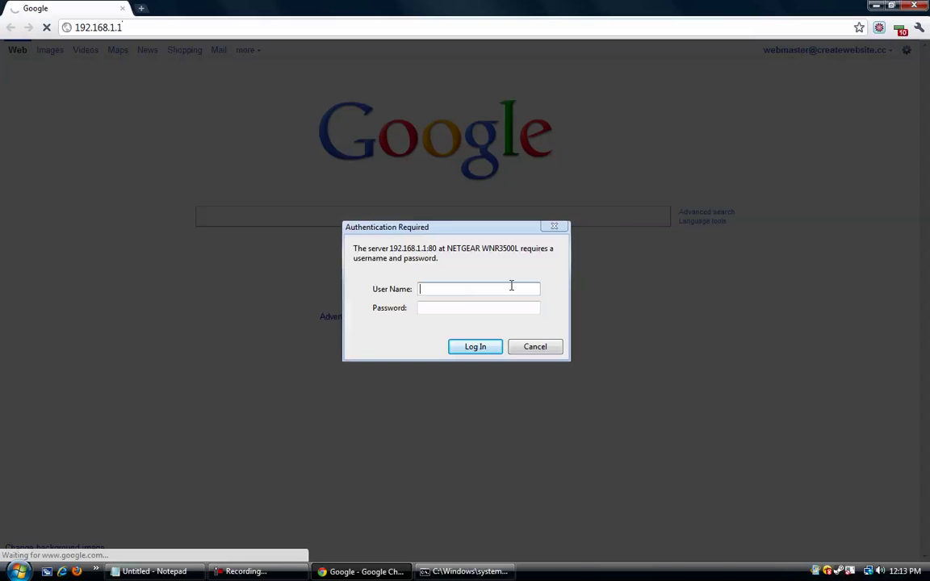
pyautogui.click(539, 349)
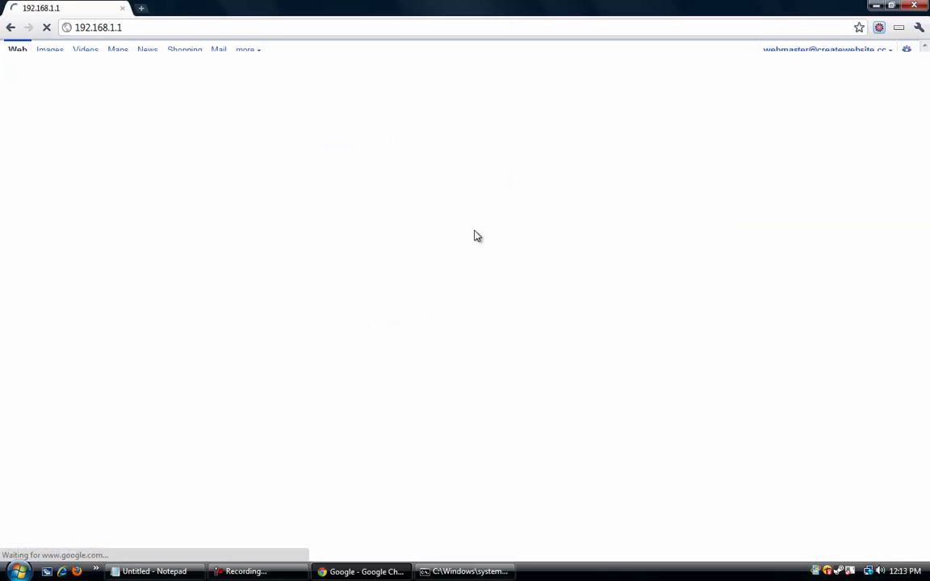
# Go to google.com, return to the router address and enter the router credentials.
pyautogui.click(129, 30)
pyautogui.write('google.com')
pyautogui.press('Return')
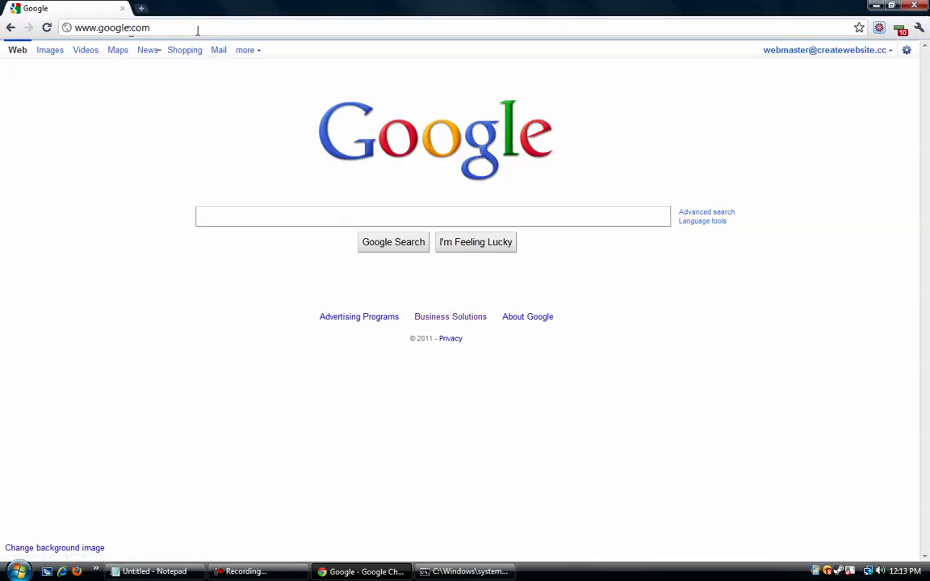
pyautogui.click(243, 30)
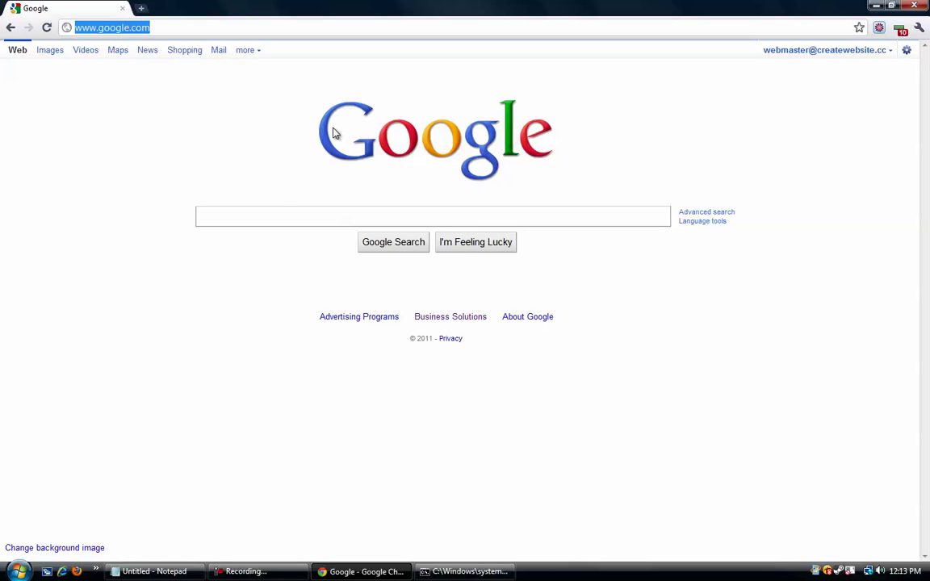
pyautogui.press('Return')
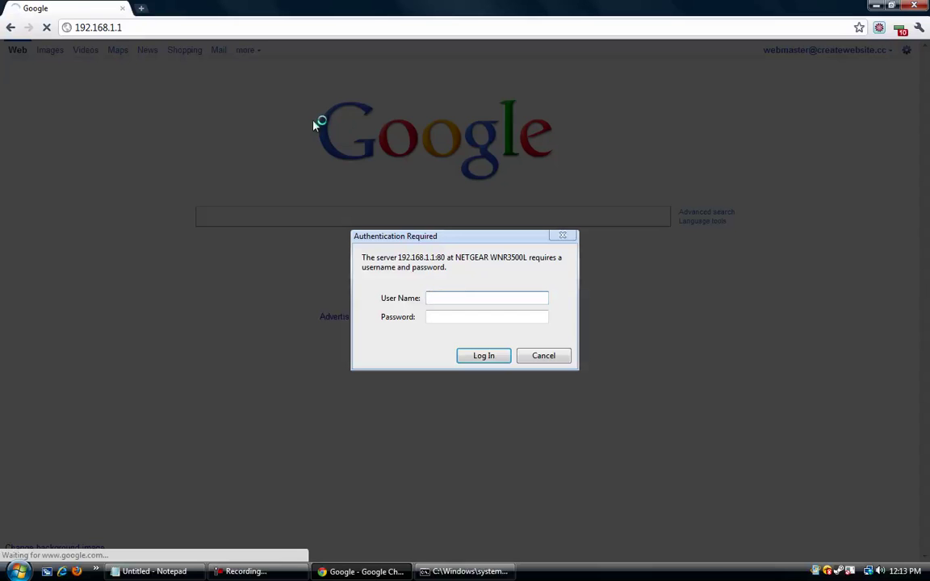
# Submit the router login and open Advanced > Port Forwarding / Port Triggering showing seven rules.
pyautogui.press('Return')
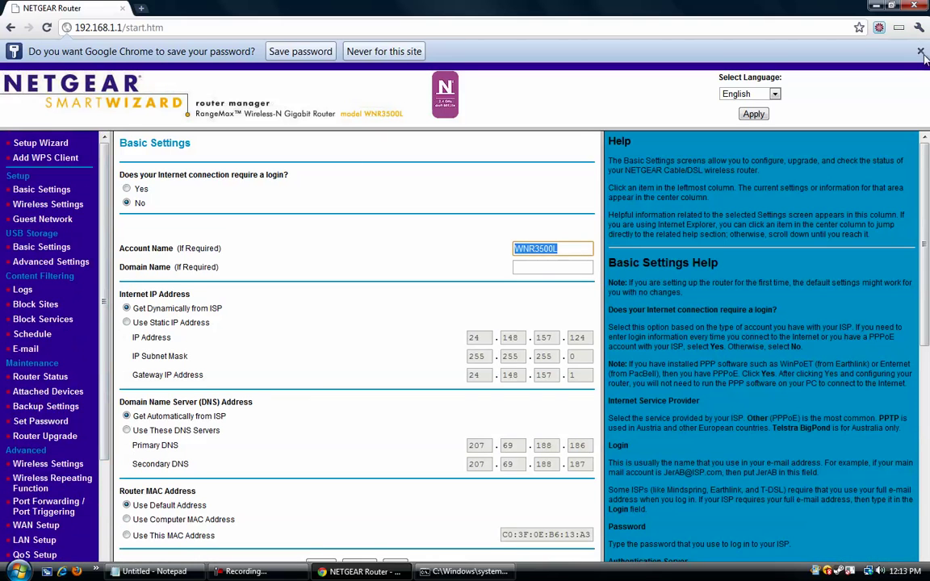
pyautogui.scroll(-5, 50, 254)
pyautogui.scroll(5, 50, 254)
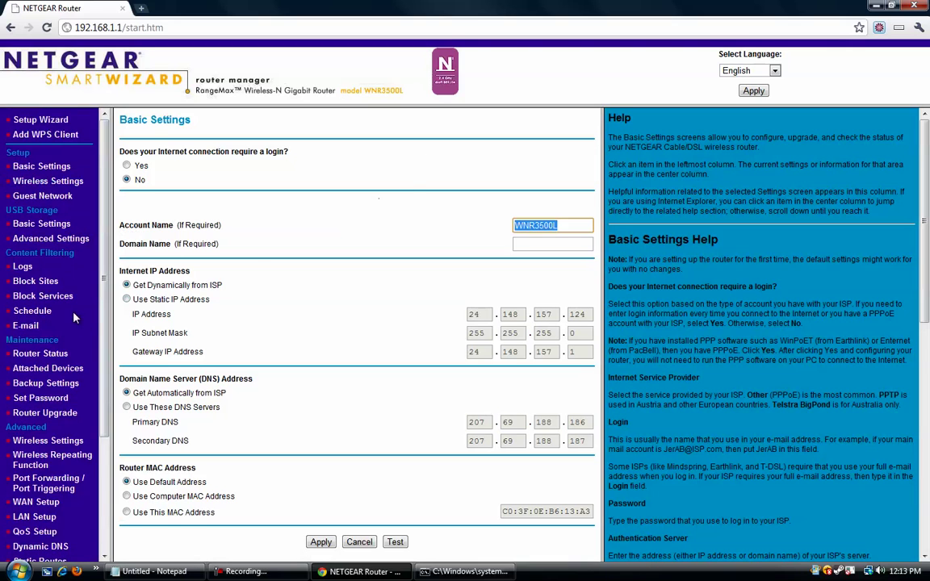
pyautogui.scroll(-2, 56, 371)
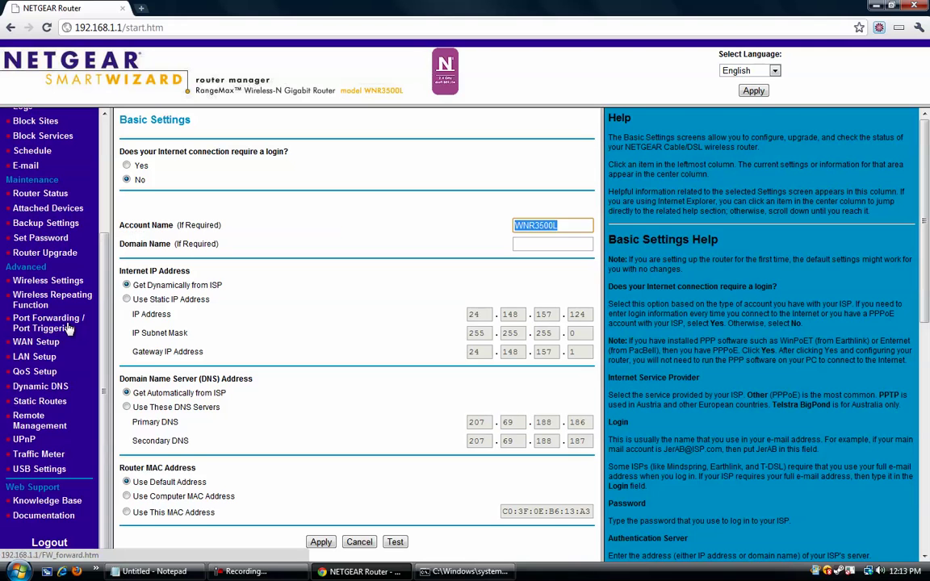
pyautogui.click(69, 329)
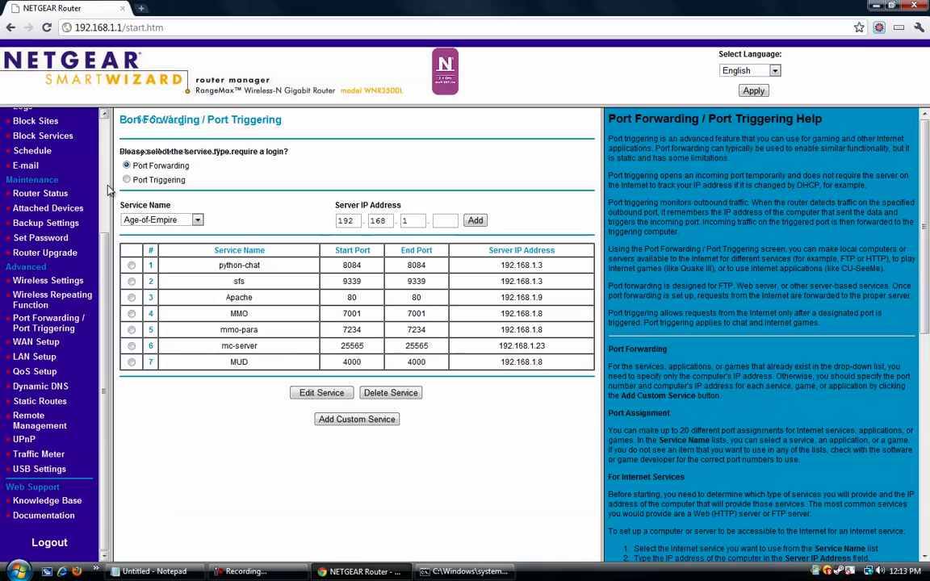
pyautogui.scroll(3, 52, 384)
pyautogui.scroll(-1, 50, 272)
pyautogui.scroll(1, 50, 272)
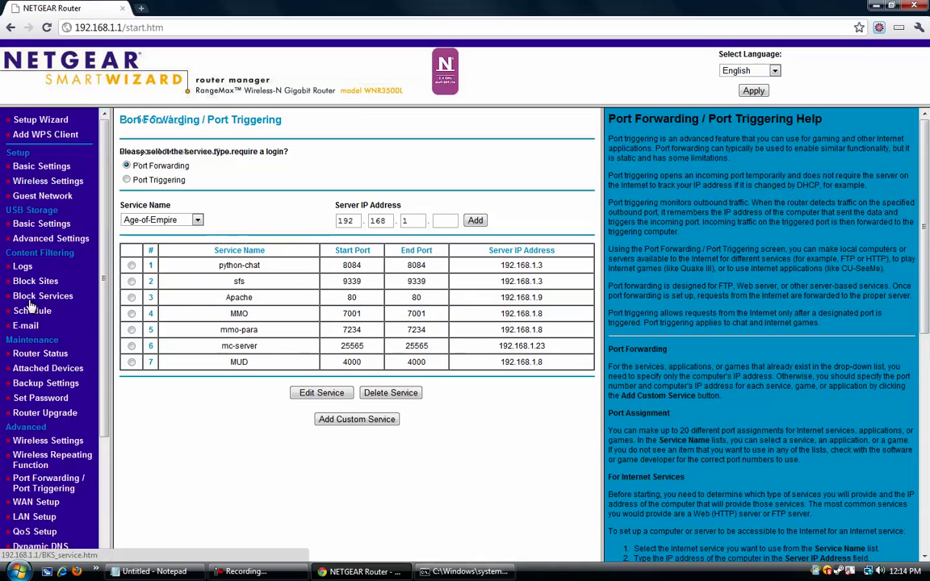
pyautogui.scroll(-3, 54, 277)
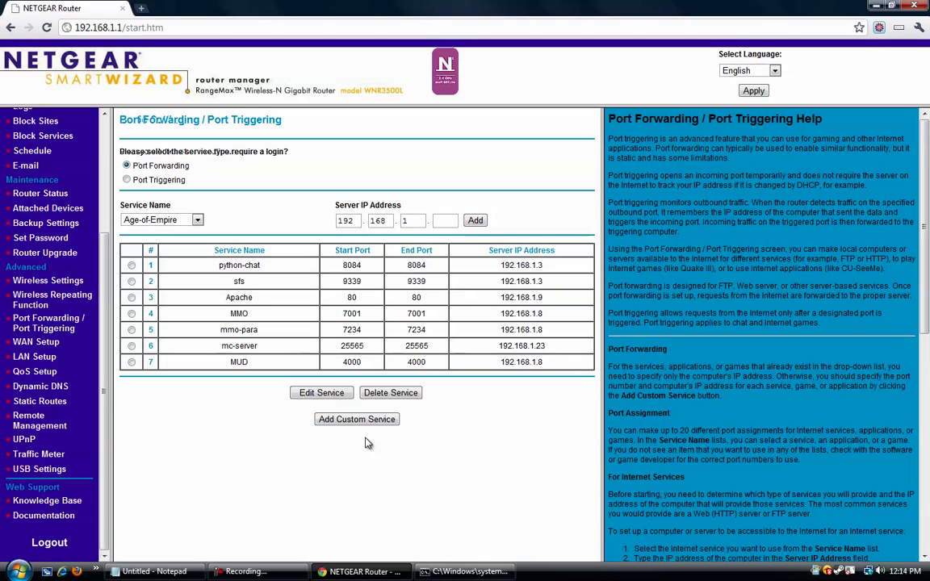
# Start a new custom service and keep its Service Type as TCP/UDP.
pyautogui.click(342, 426)
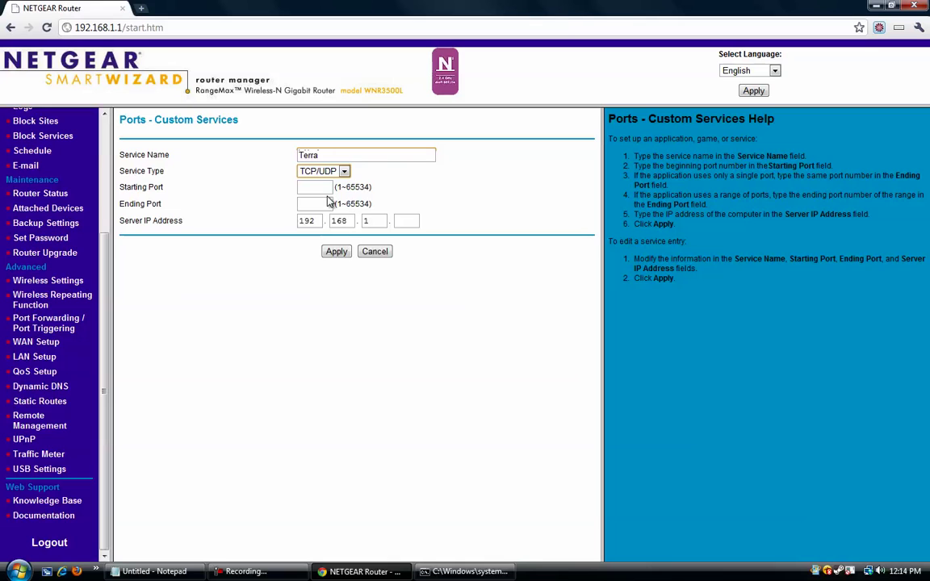
pyautogui.click(344, 171)
pyautogui.click(489, 174)
pyautogui.click(317, 170)
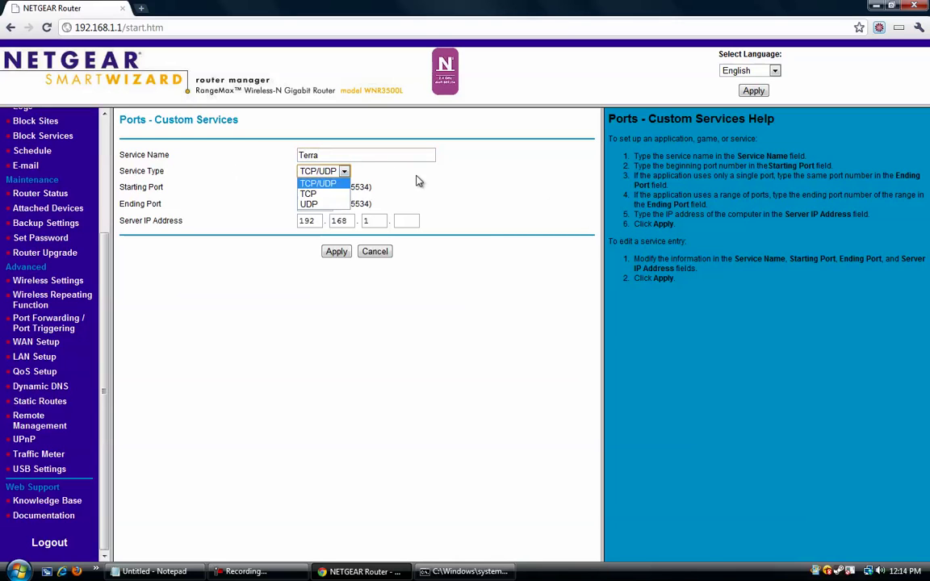
pyautogui.click(313, 170)
# Enter 33733 as both the starting and ending port, correcting mistyped digits.
pyautogui.click(311, 184)
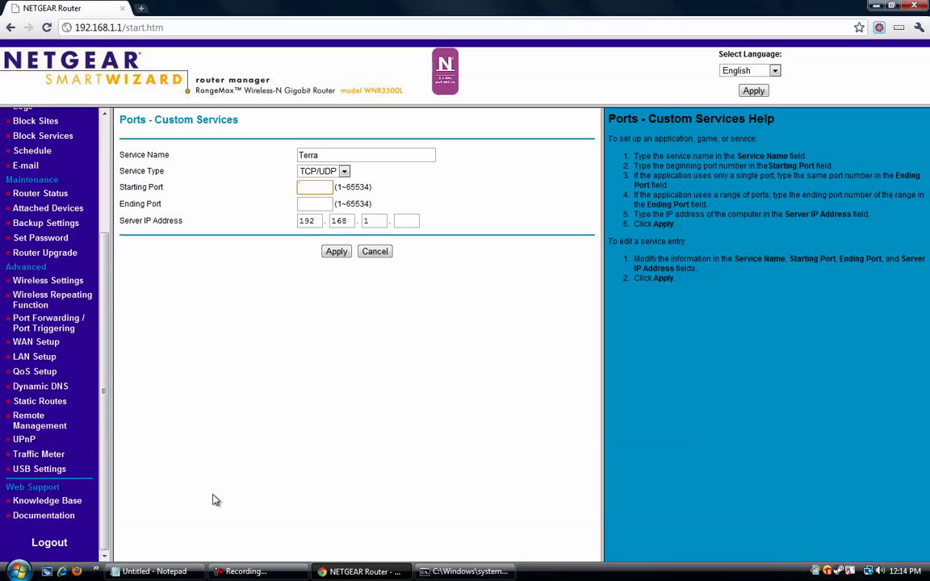
pyautogui.write('336')
pyautogui.doubleClick(306, 187)
pyautogui.click(323, 185)
pyautogui.doubleClick(323, 185)
pyautogui.press('BackSpace')
pyautogui.press('Tab')
pyautogui.write('33')
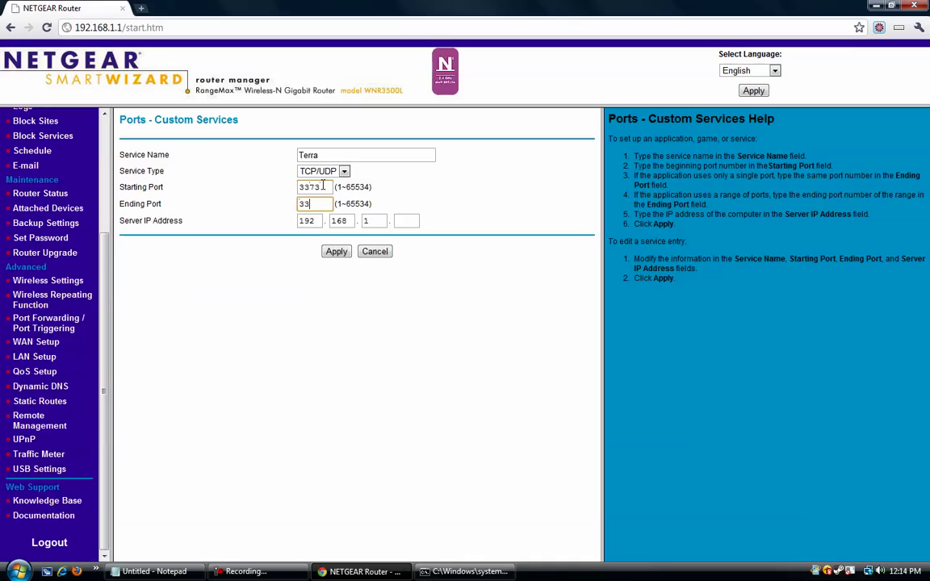
pyautogui.click(316, 186)
pyautogui.press('BackSpace')
pyautogui.write('6')
pyautogui.press('BackSpace')
pyautogui.write('33')
pyautogui.press('Tab')
pyautogui.click(322, 204)
pyautogui.write('733')
pyautogui.doubleClick(323, 203)
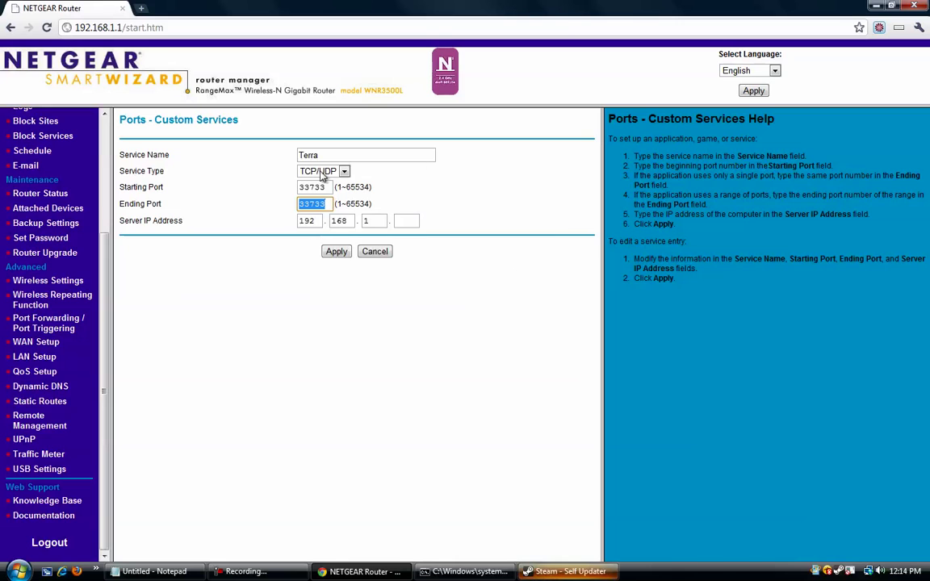
# Enter server IP 192.168.1.7, confirmed from ipconfig and Notepad, and apply the Terra rule.
pyautogui.click(408, 220)
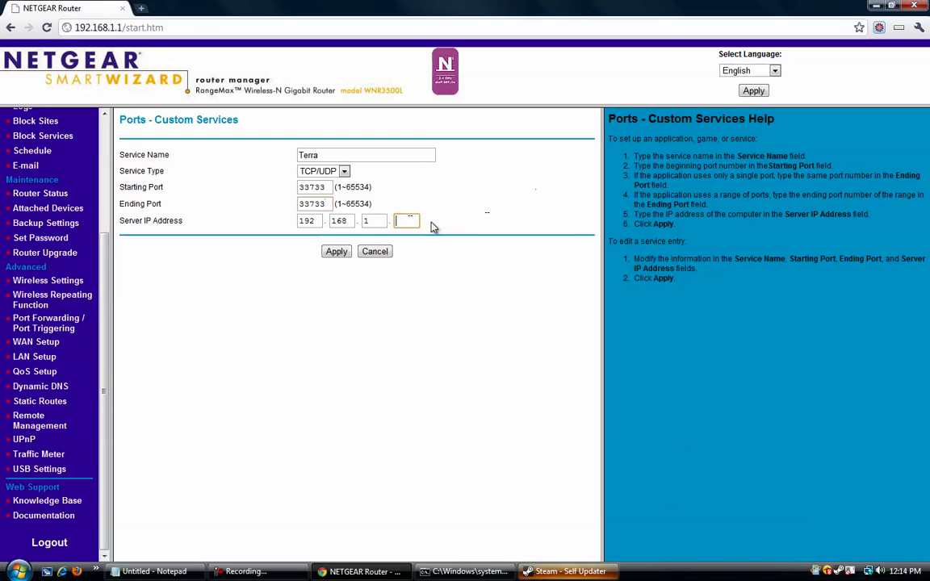
pyautogui.click(469, 572)
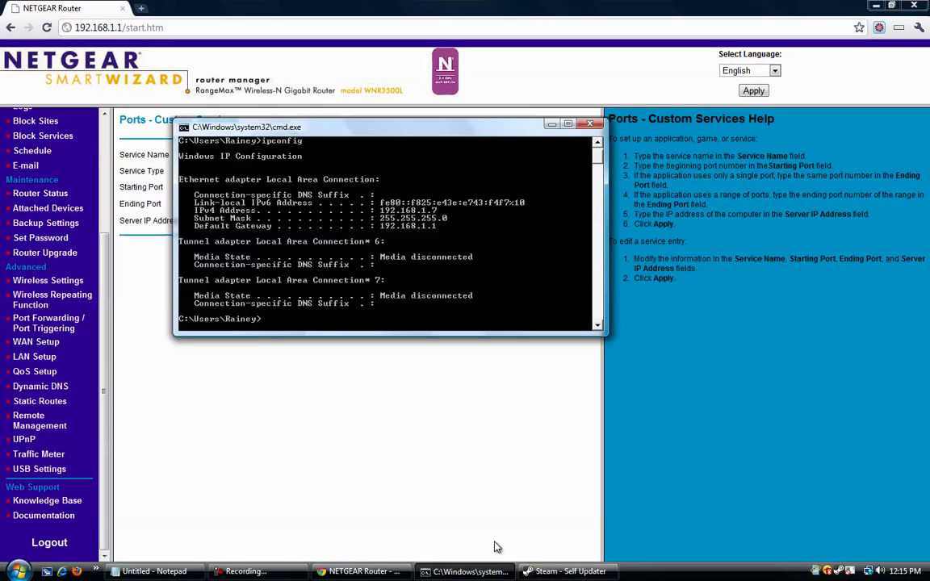
pyautogui.click(360, 572)
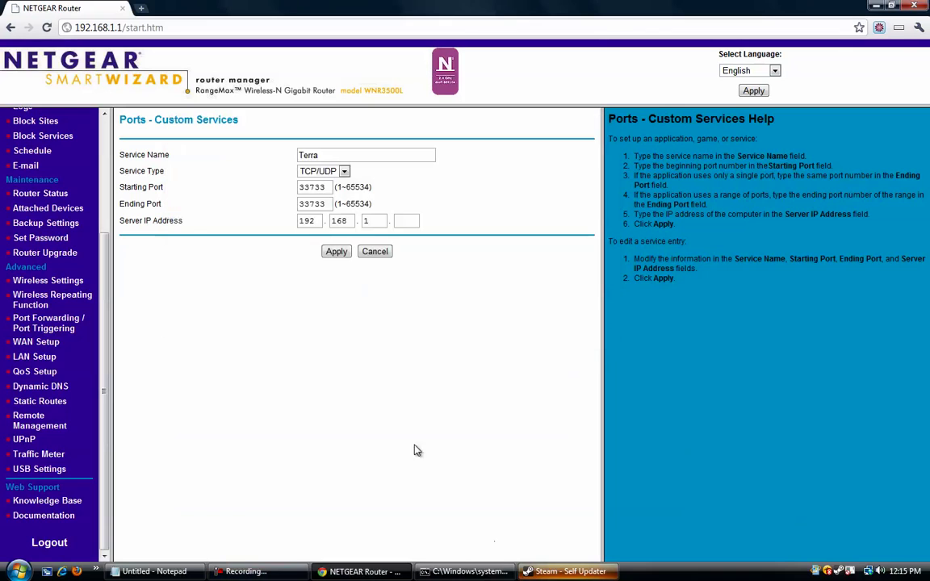
pyautogui.click(405, 222)
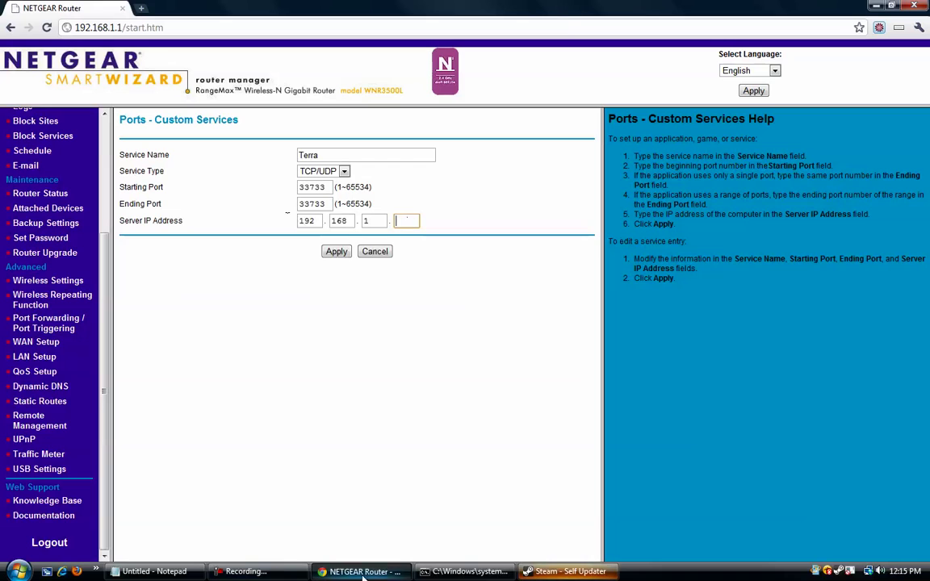
pyautogui.click(154, 572)
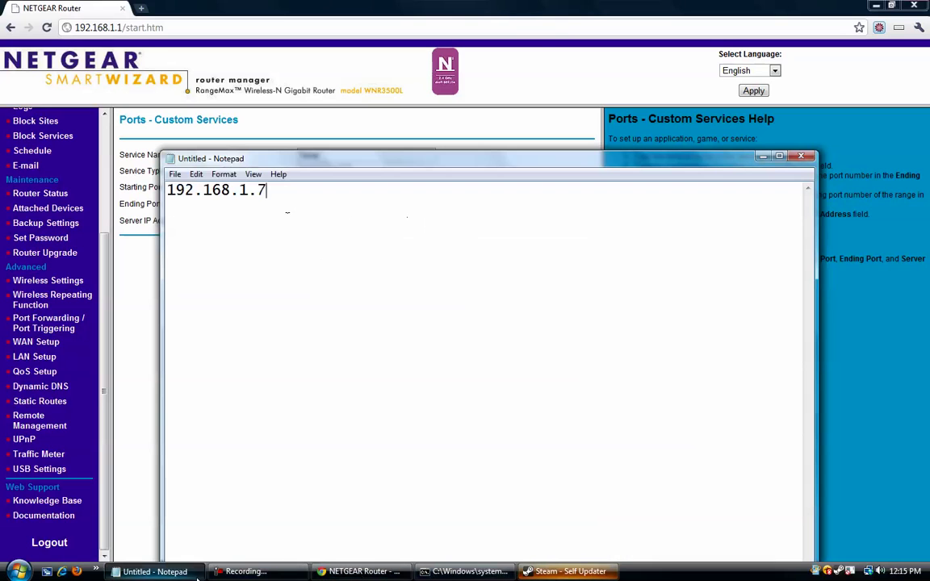
pyautogui.click(139, 403)
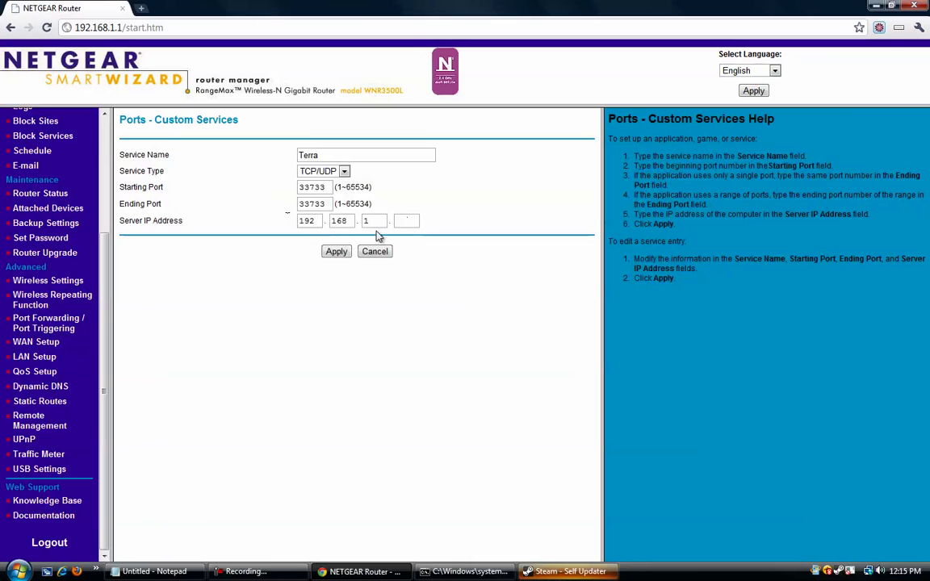
pyautogui.click(407, 221)
pyautogui.write('7')
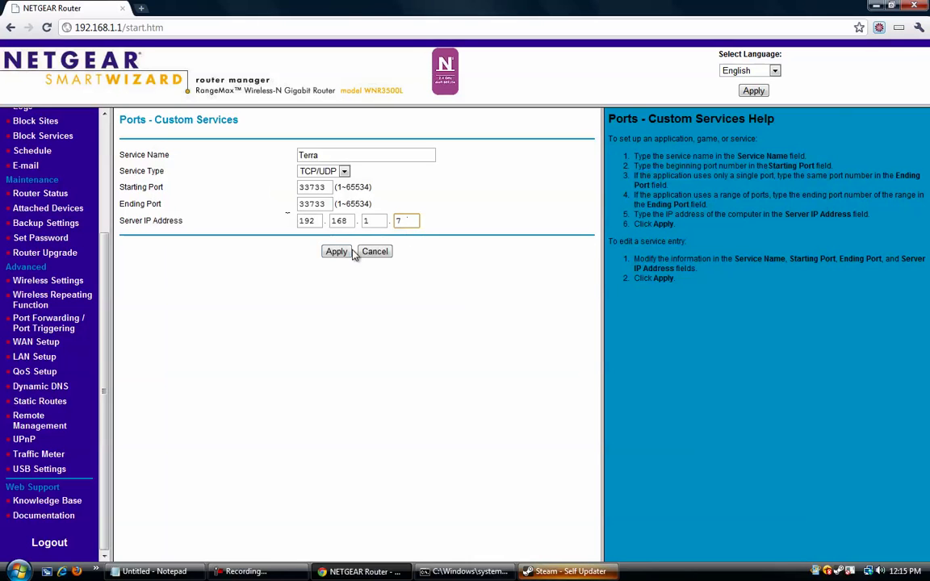
pyautogui.click(337, 253)
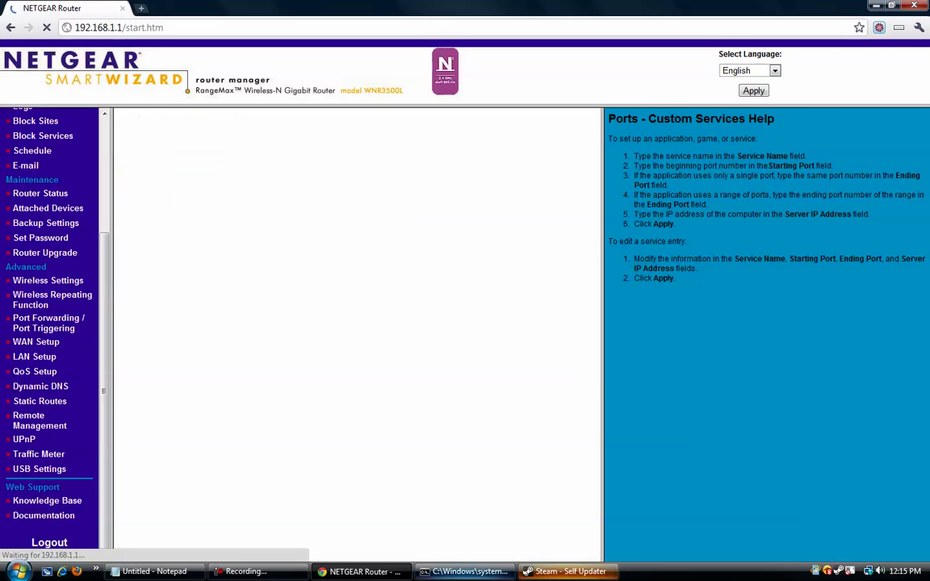
# Minimize the router browser window showing the updated port forwarding list.
pyautogui.click(363, 571)
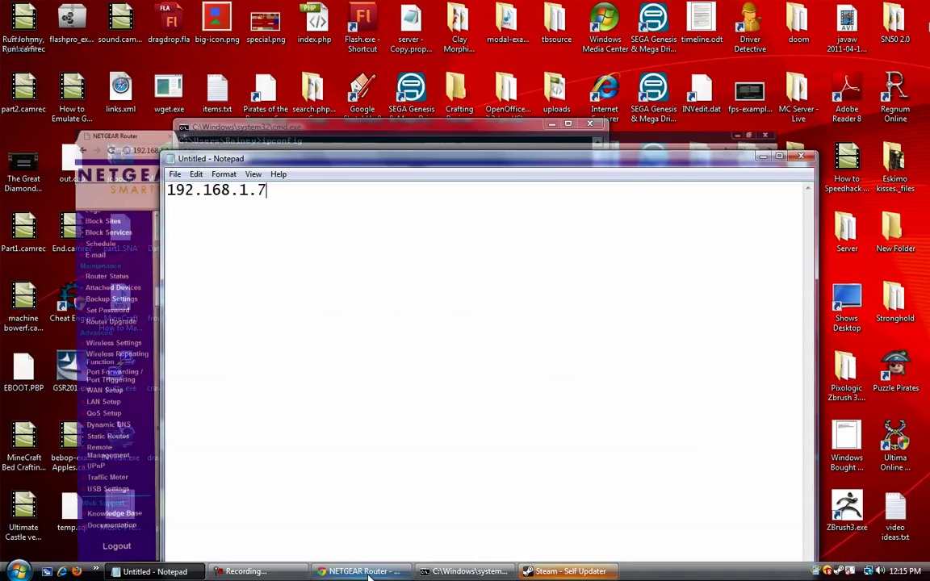
pyautogui.rightClick(386, 572)
pyautogui.click(373, 572)
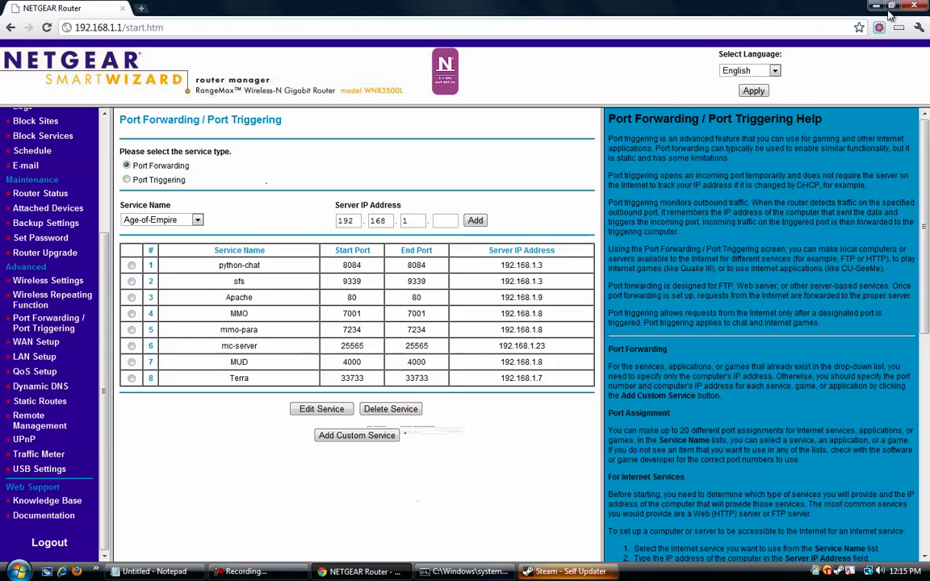
pyautogui.click(876, 5)
# Hide Notepad and Command Prompt, then select Terraria in the Steam library and play it.
pyautogui.click(764, 158)
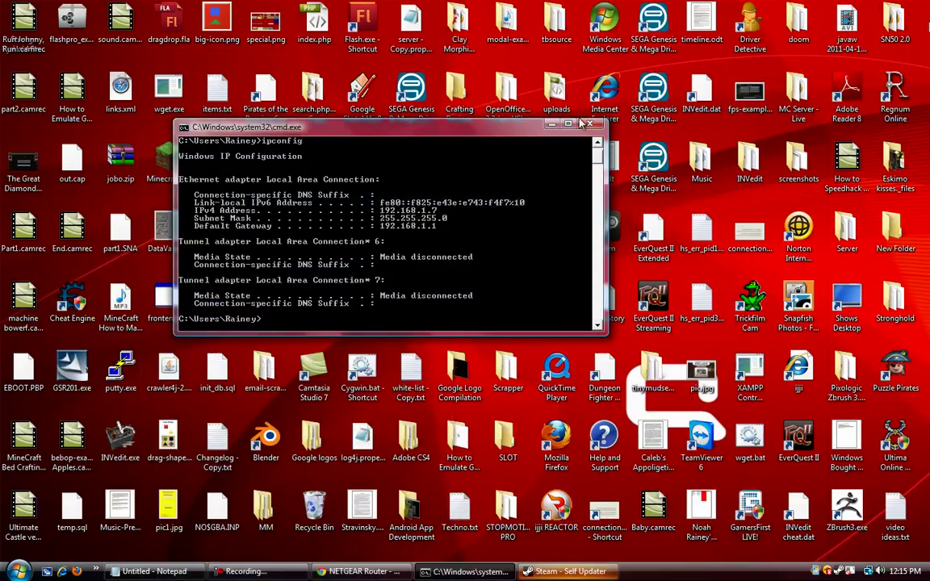
pyautogui.click(552, 124)
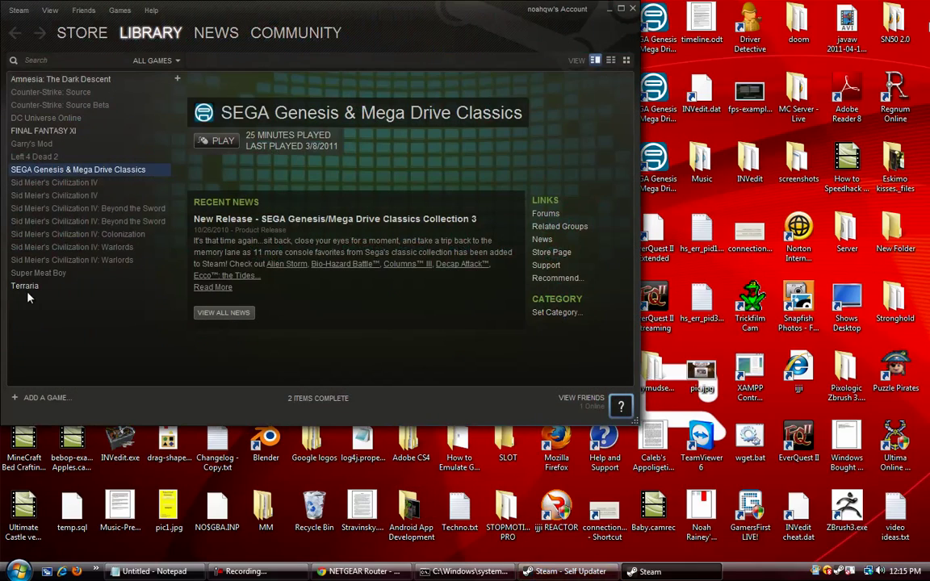
pyautogui.click(48, 286)
pyautogui.click(216, 143)
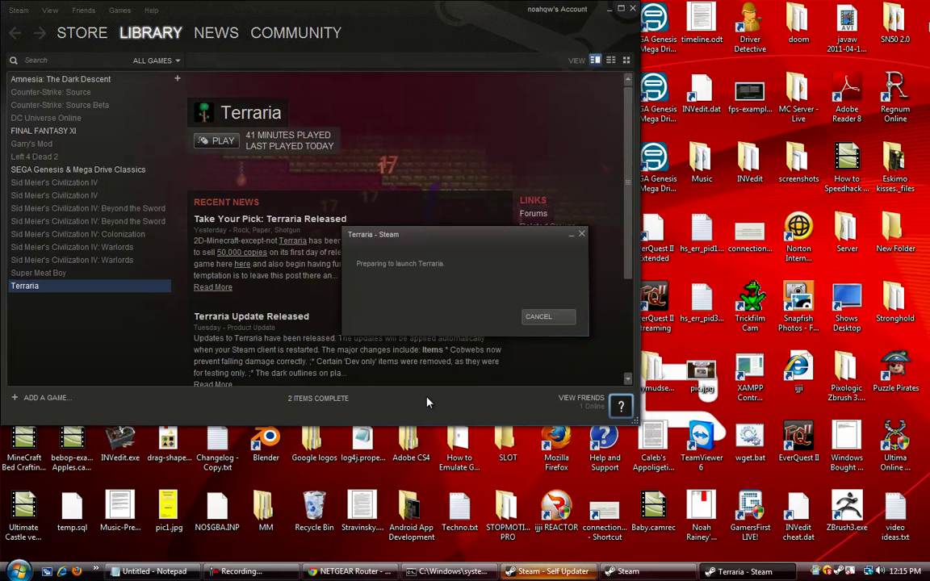
pyautogui.moveTo(501, 574)
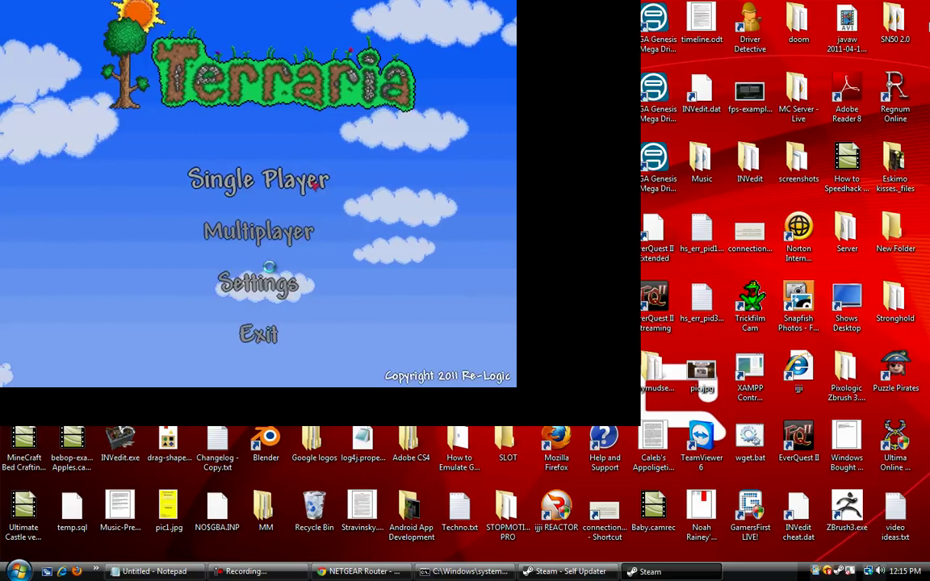
# Choose Multiplayer > Start Server, pick AnimationShorts1, enter a server password and accept.
pyautogui.click(279, 222)
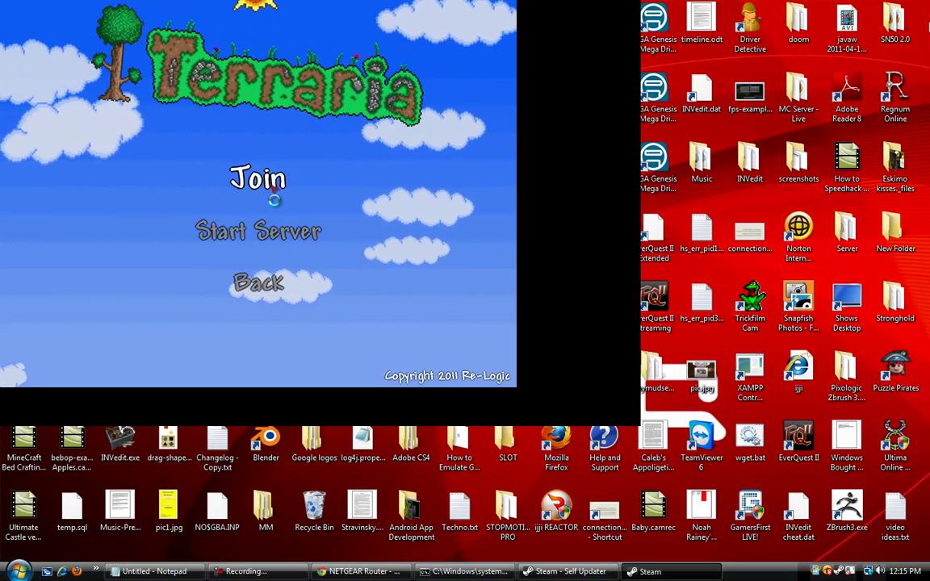
pyautogui.click(279, 232)
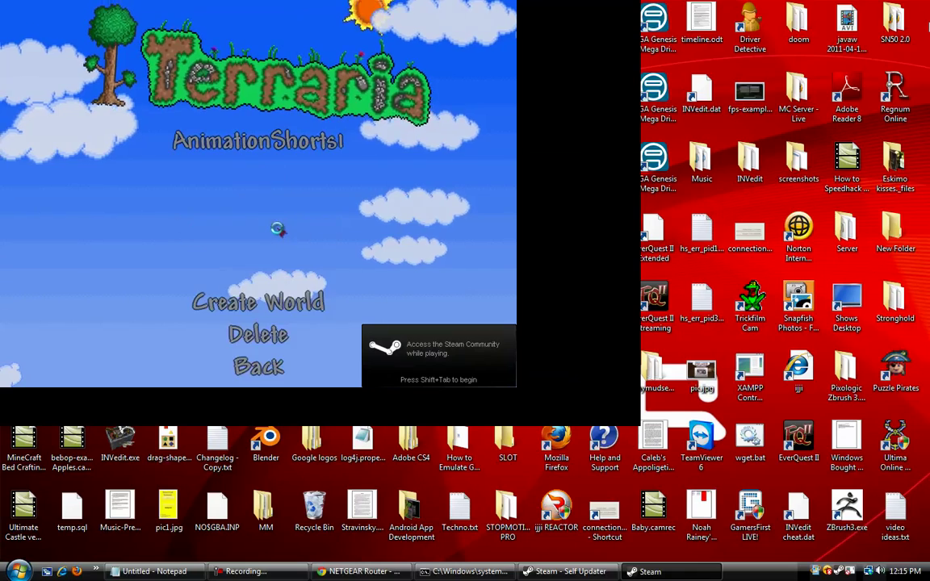
pyautogui.click(257, 368)
pyautogui.click(271, 280)
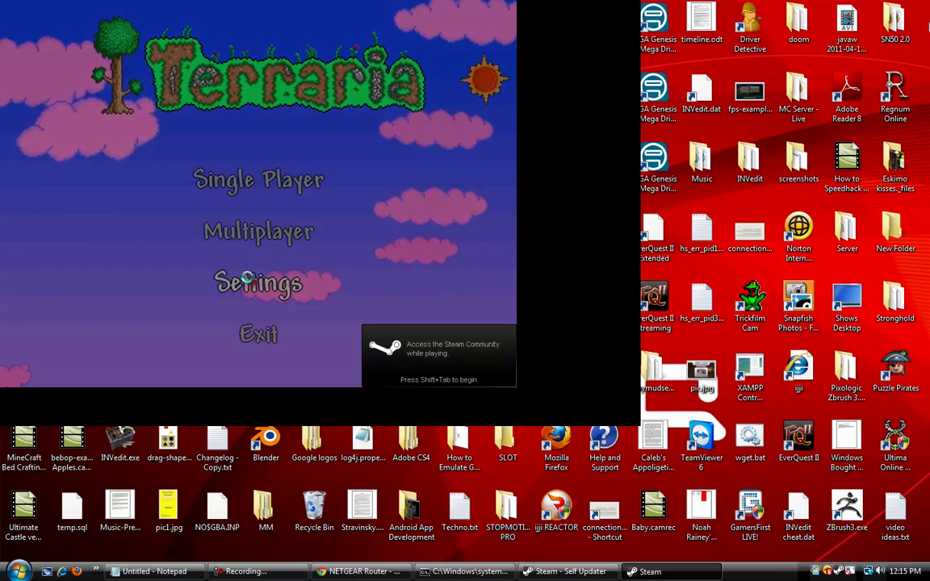
pyautogui.click(283, 219)
pyautogui.click(280, 230)
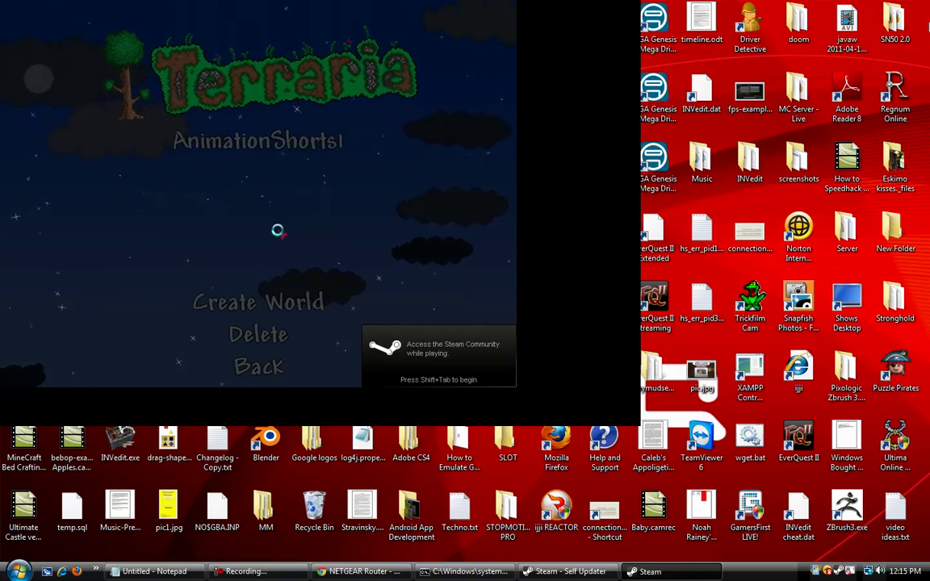
pyautogui.click(217, 135)
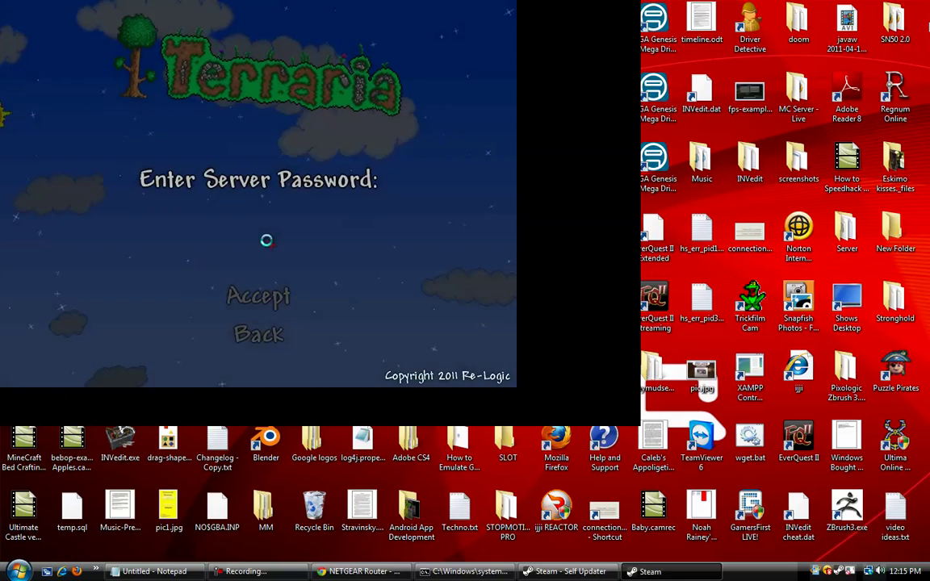
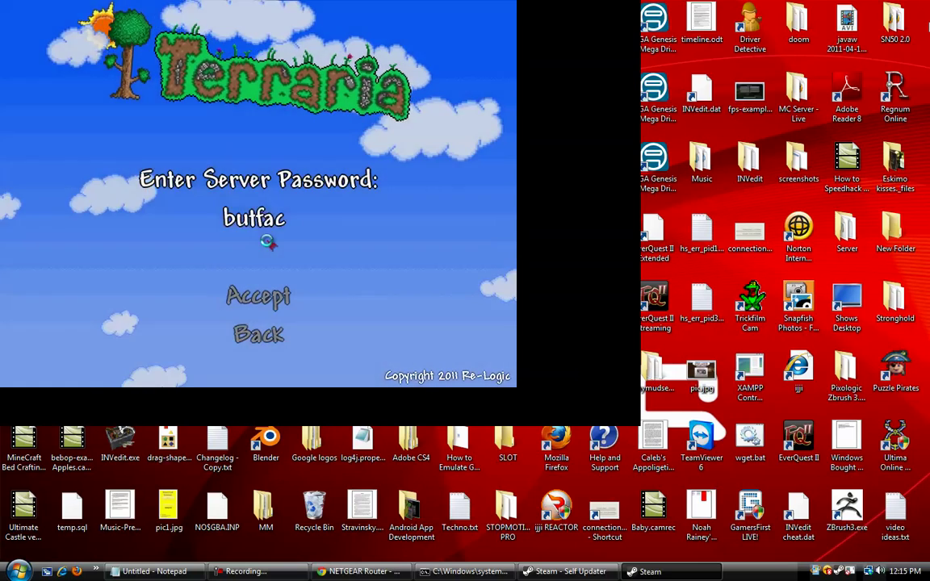
pyautogui.click(258, 295)
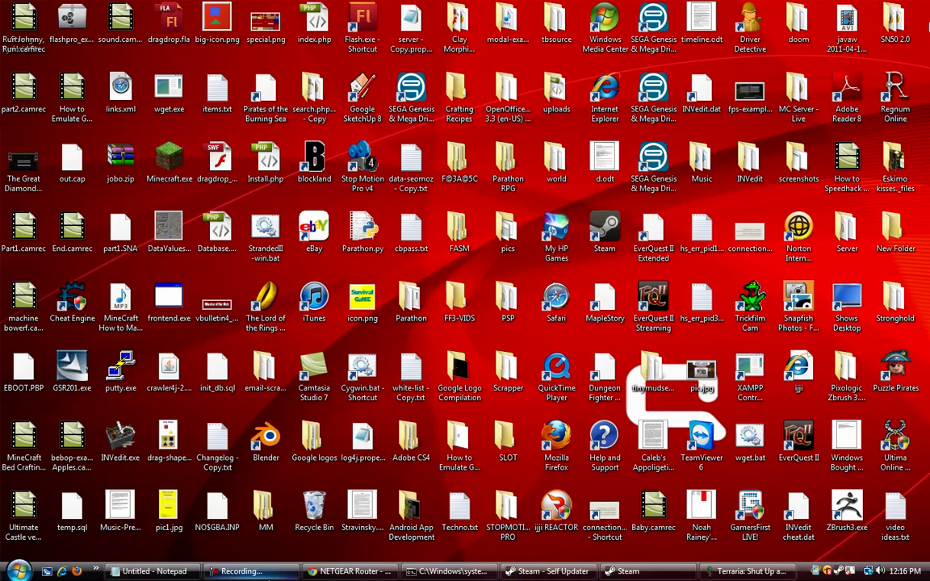
# Open the Terra forwarding entry, change its starting port to 31337, and check the server's port.
pyautogui.click(350, 571)
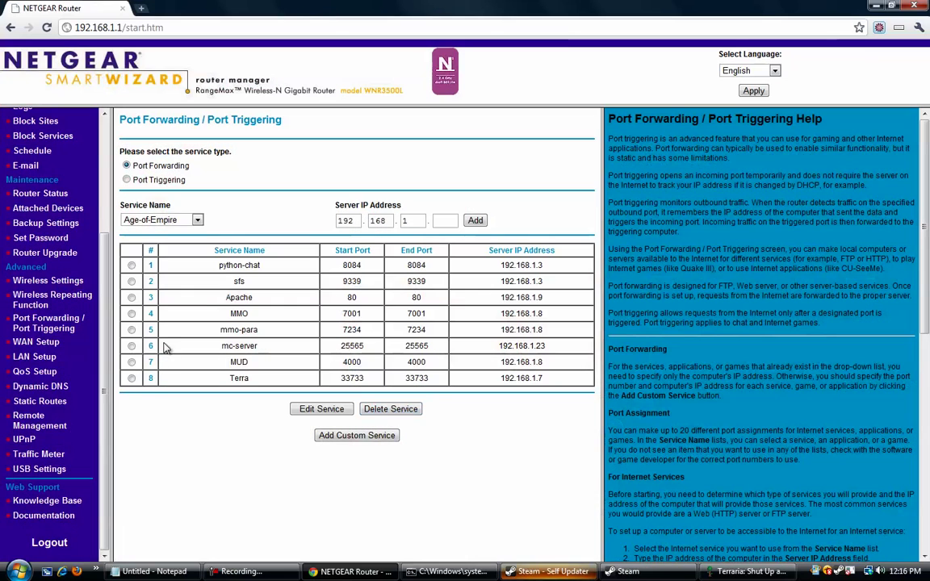
pyautogui.click(131, 378)
pyautogui.doubleClick(311, 187)
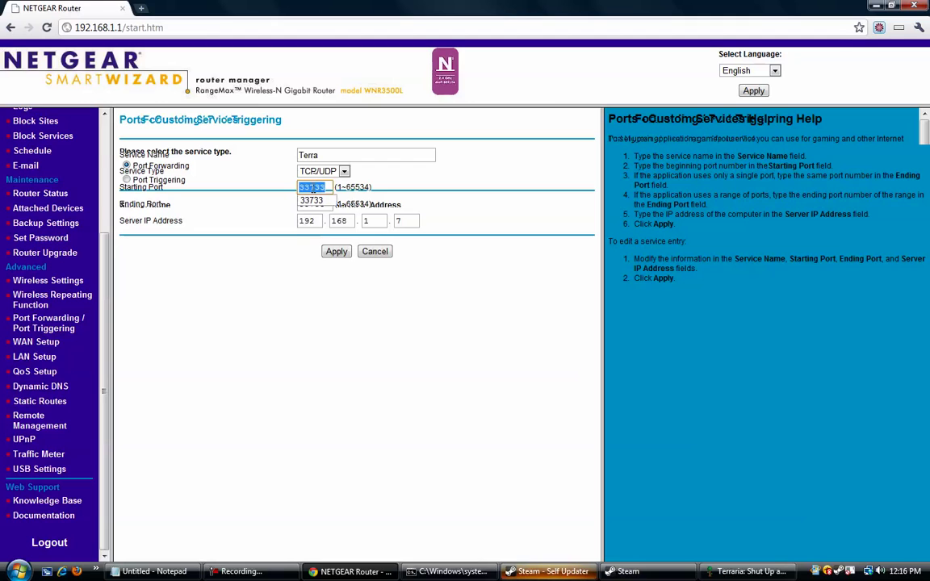
pyautogui.write('31337')
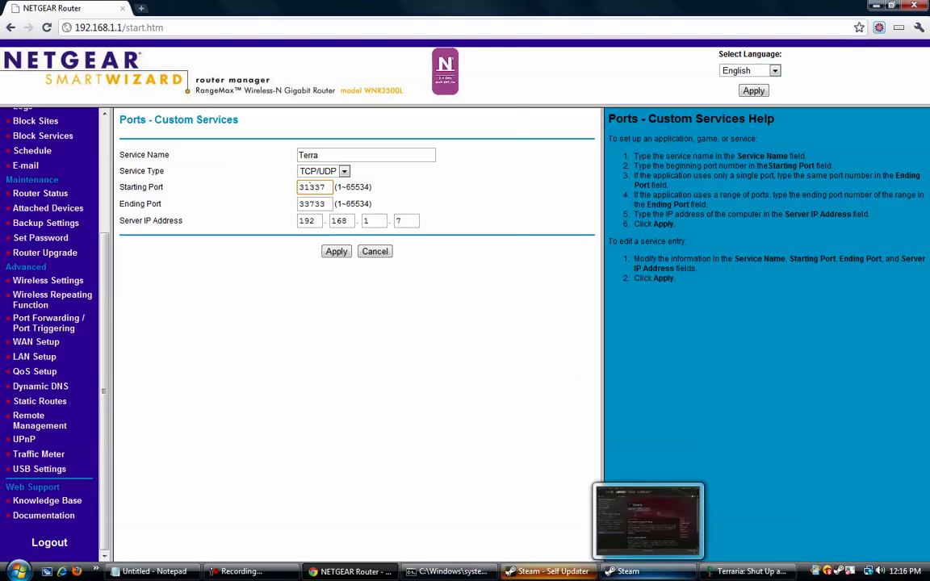
pyautogui.click(747, 571)
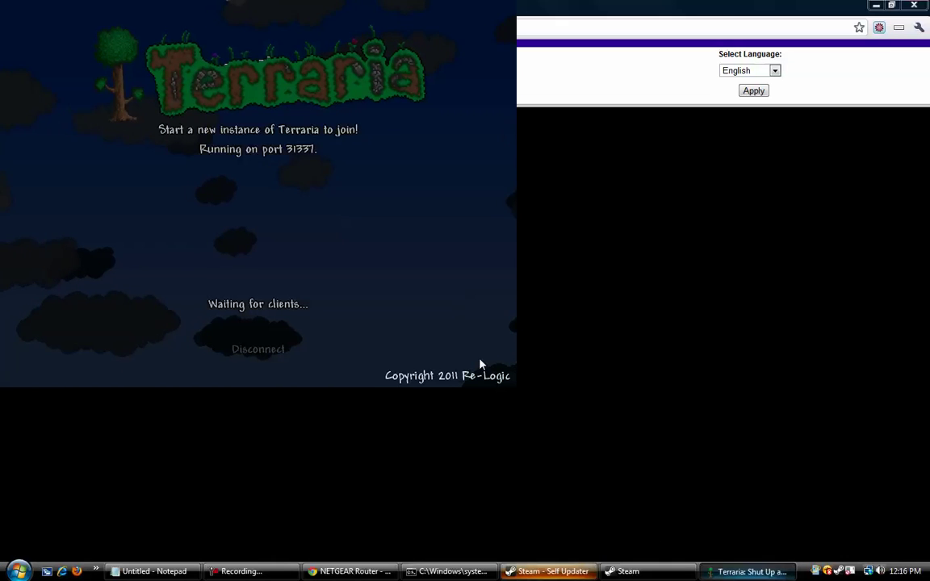
pyautogui.press('super')
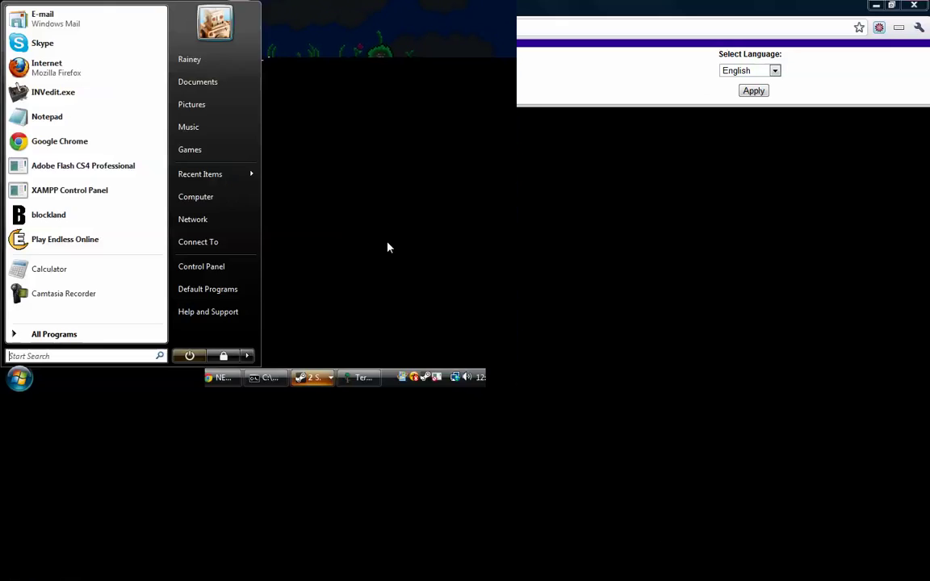
pyautogui.press('super')
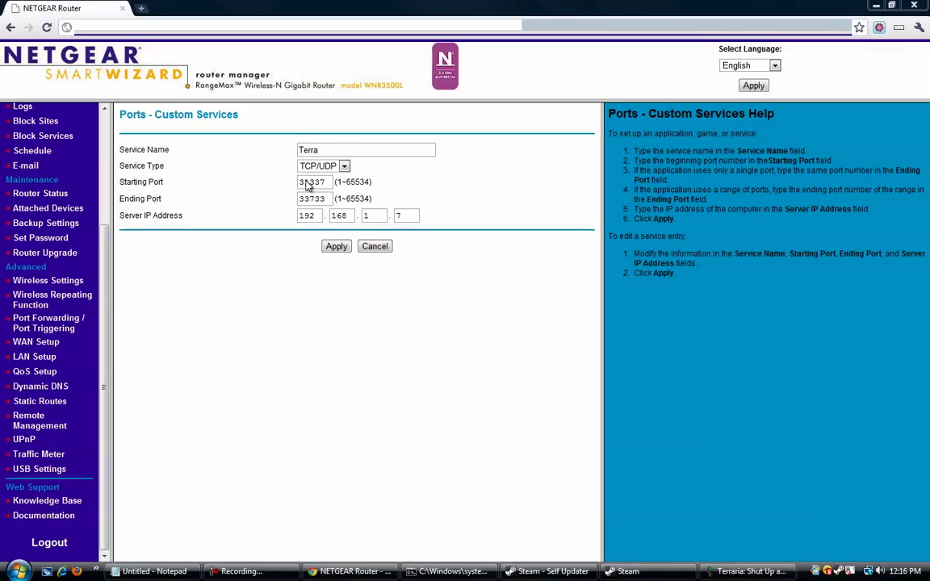
# Copy 31337 into the ending port and apply the updated Terra rule.
pyautogui.doubleClick(312, 186)
pyautogui.hotkey('ctrl', 'c')
pyautogui.doubleClick(312, 204)
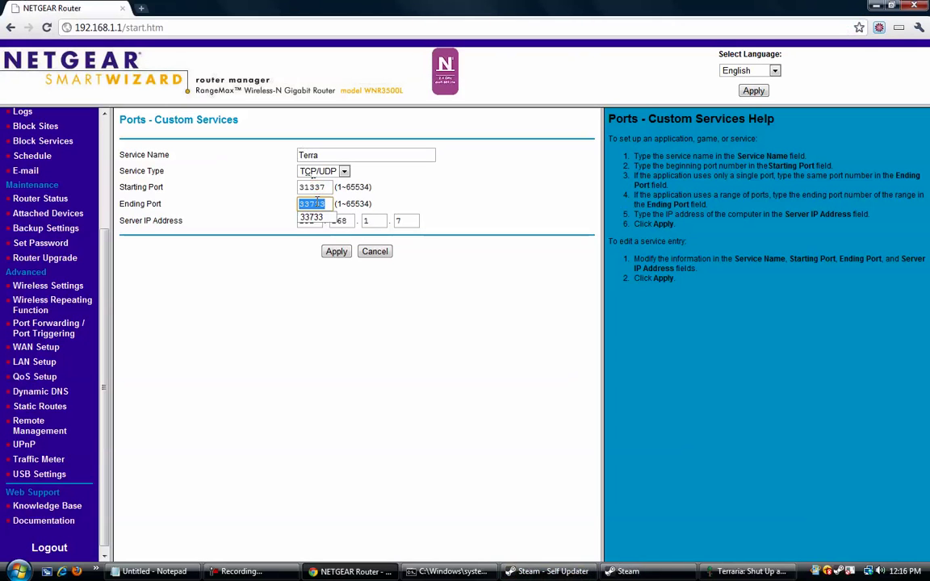
pyautogui.hotkey('ctrl', 'v')
pyautogui.click(335, 252)
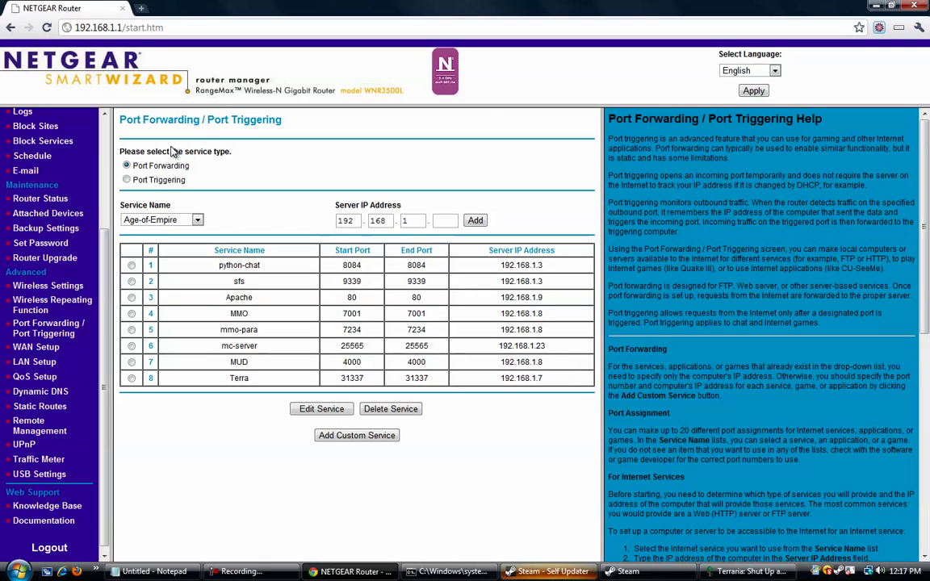
pyautogui.click(142, 9)
pyautogui.write('cmyip.co')
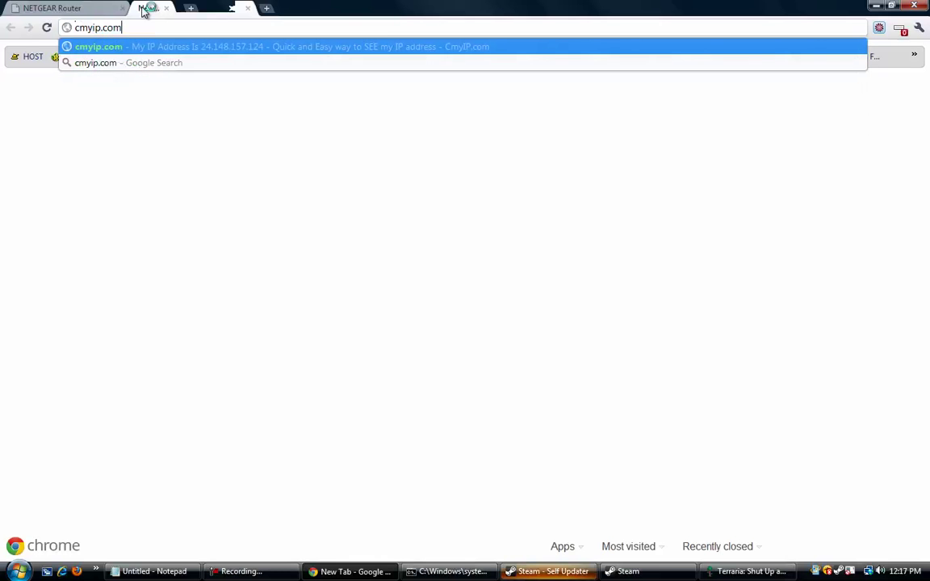
pyautogui.write('m')
pyautogui.press('Return')
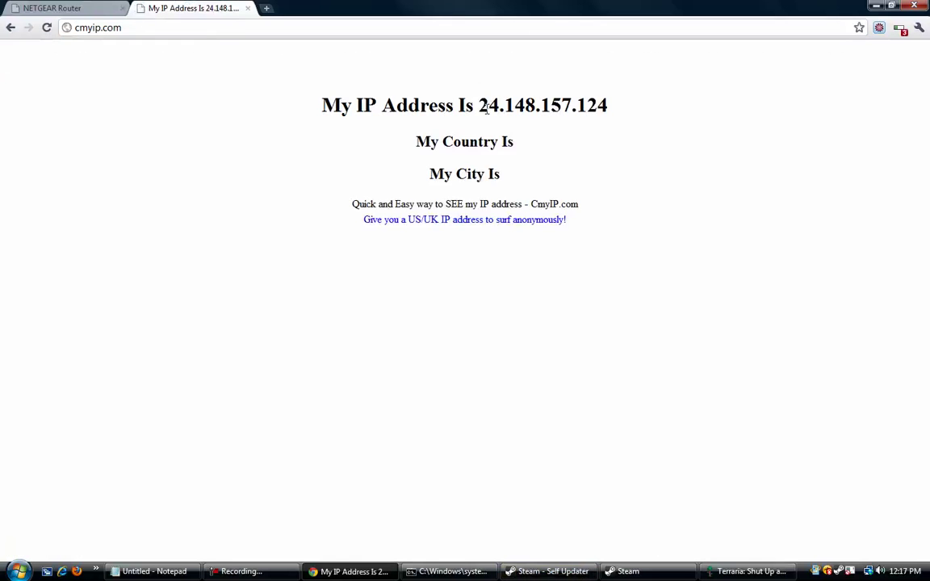
pyautogui.moveTo(482, 105)
pyautogui.mouseDown()
pyautogui.moveTo(666, 129)
pyautogui.moveTo(623, 104)
pyautogui.moveTo(615, 112)
pyautogui.moveTo(479, 102)
pyautogui.mouseUp()
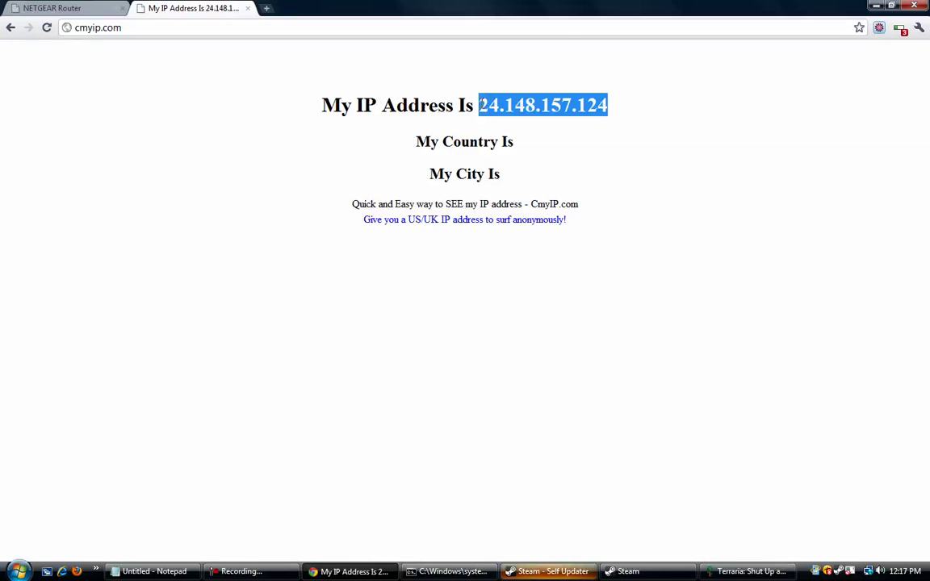
pyautogui.click(625, 386)
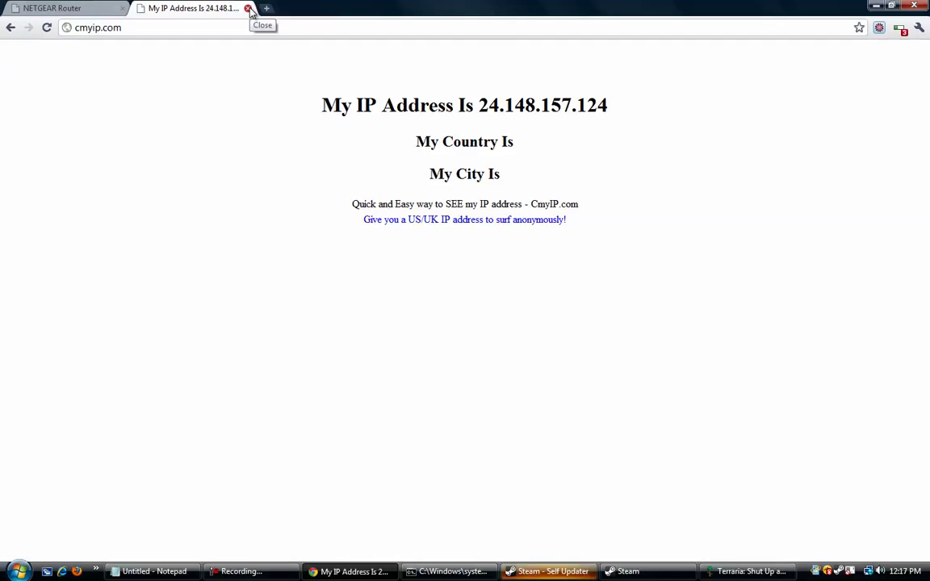
pyautogui.moveTo(489, 104); pyautogui.dragTo(544, 115)
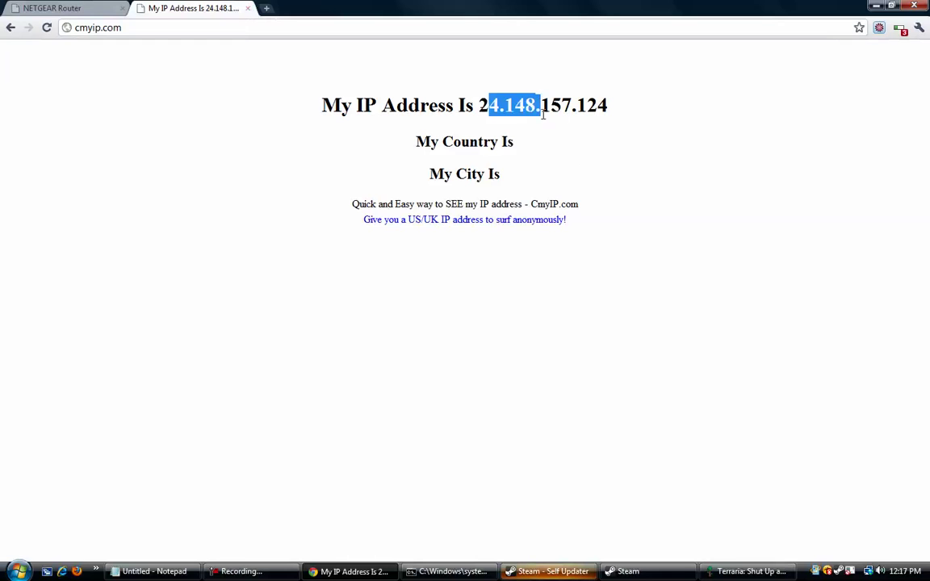
pyautogui.click(620, 118)
# Close the cmyip.com tab, minimize Chrome, and launch a second Terraria copy from the Steam library.
pyautogui.click(247, 8)
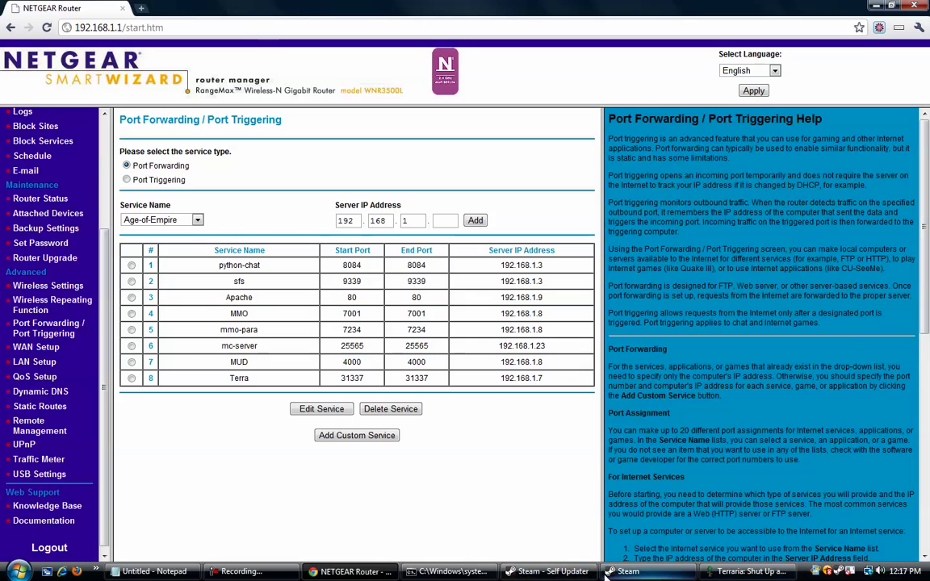
pyautogui.click(549, 572)
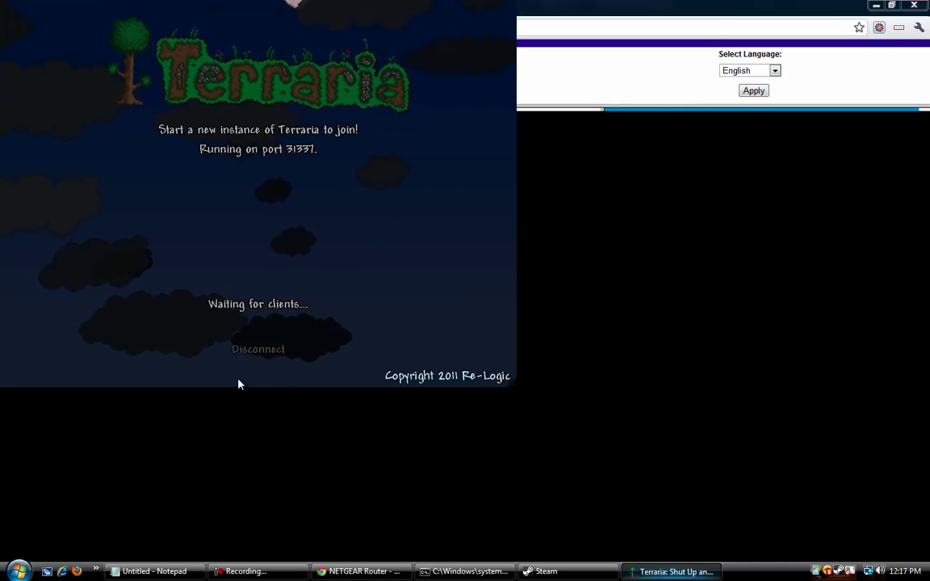
pyautogui.press('super')
pyautogui.press('super')
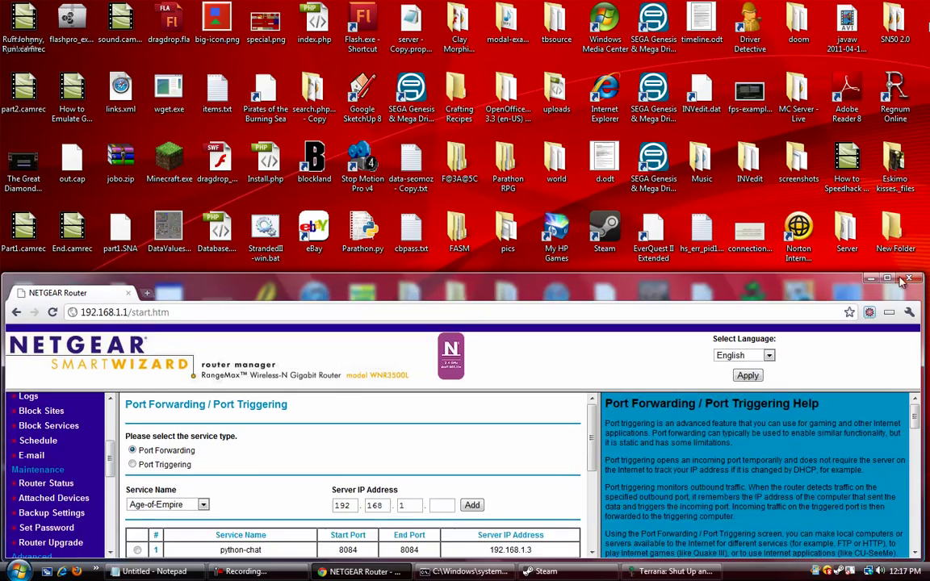
pyautogui.click(871, 279)
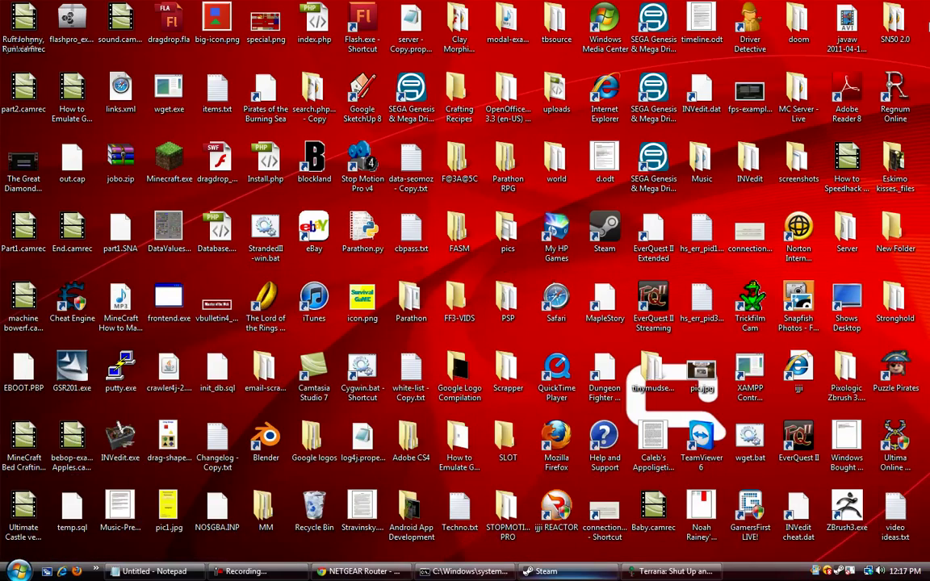
pyautogui.click(842, 572)
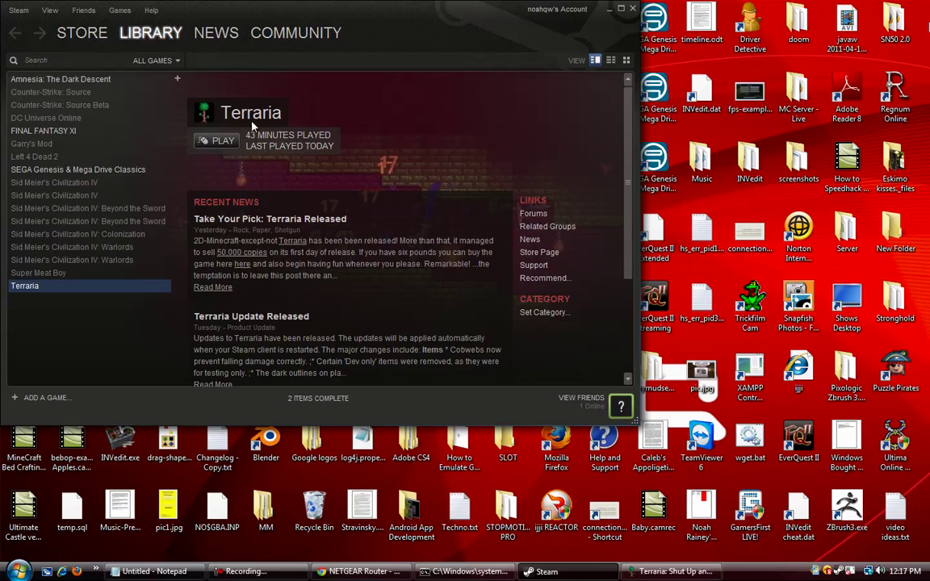
pyautogui.click(224, 142)
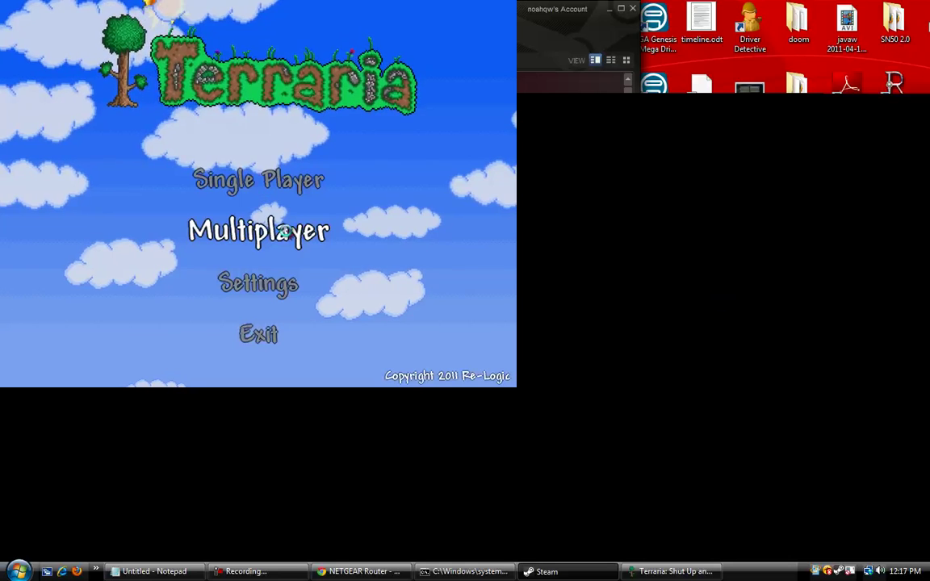
# Choose Multiplayer > Join with the character to reach the server IP entry screen.
pyautogui.click(284, 231)
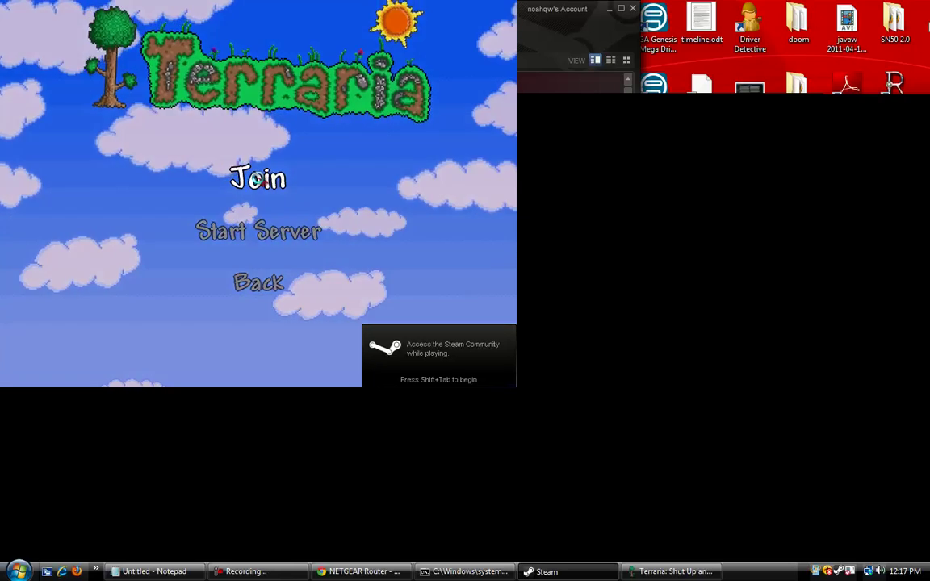
pyautogui.click(258, 179)
pyautogui.click(257, 144)
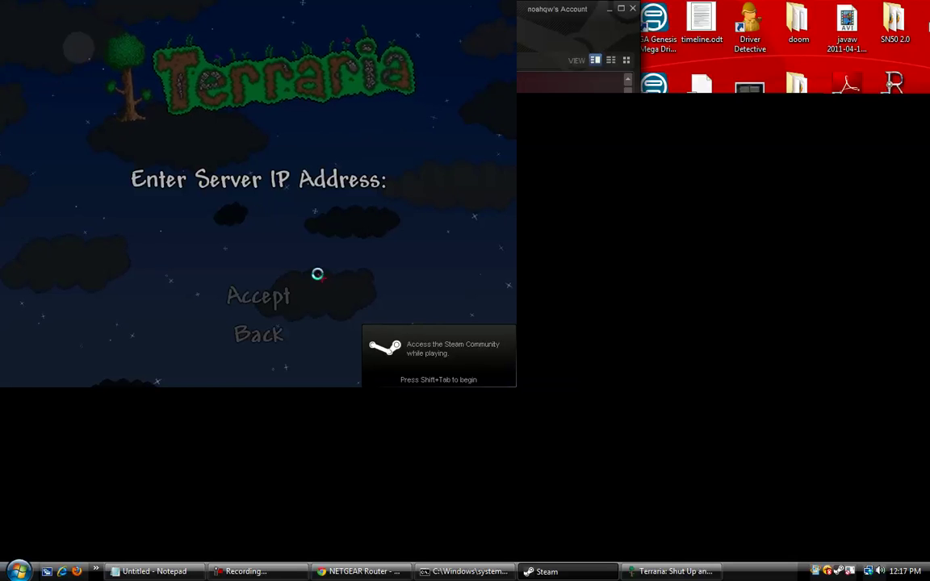
pyautogui.write('v')
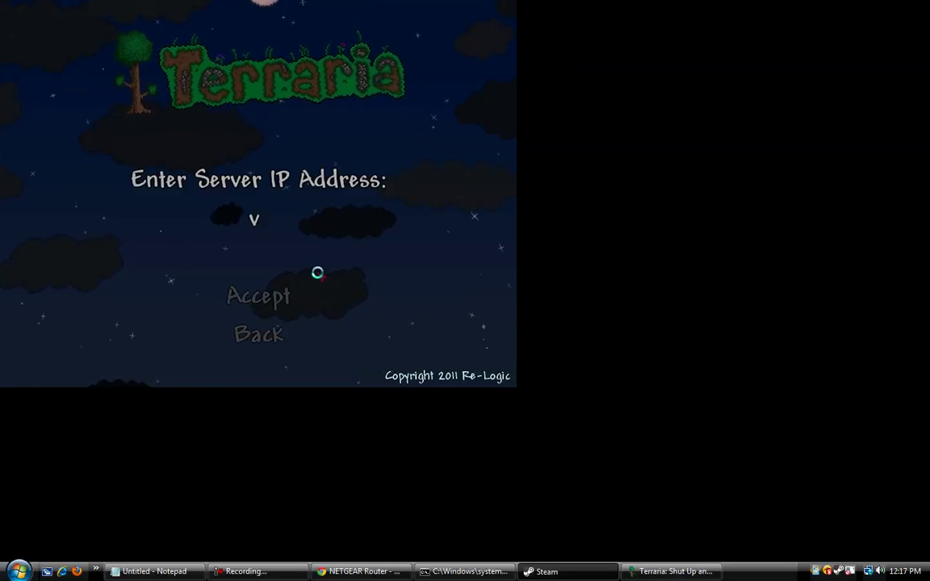
pyautogui.write('v')
pyautogui.press('BackSpace')
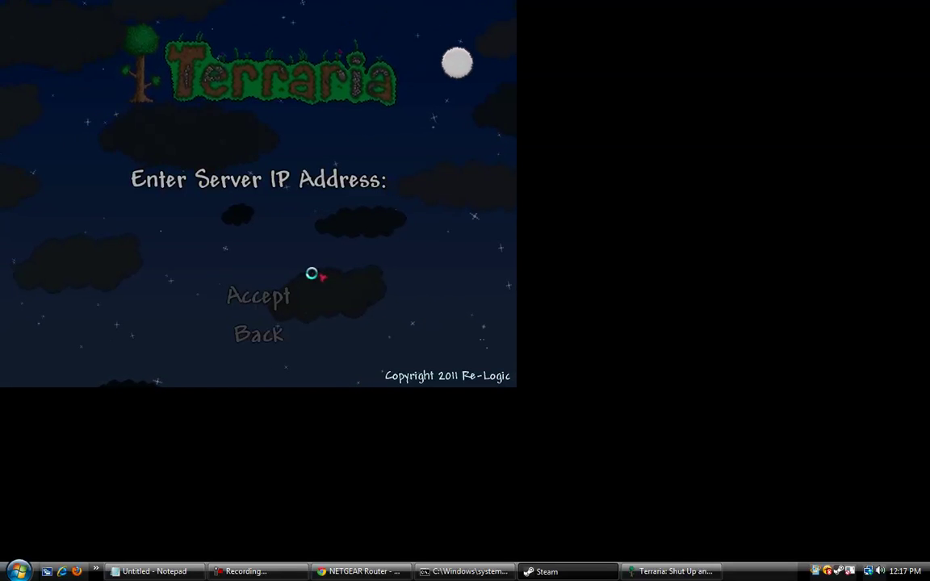
pyautogui.press('super')
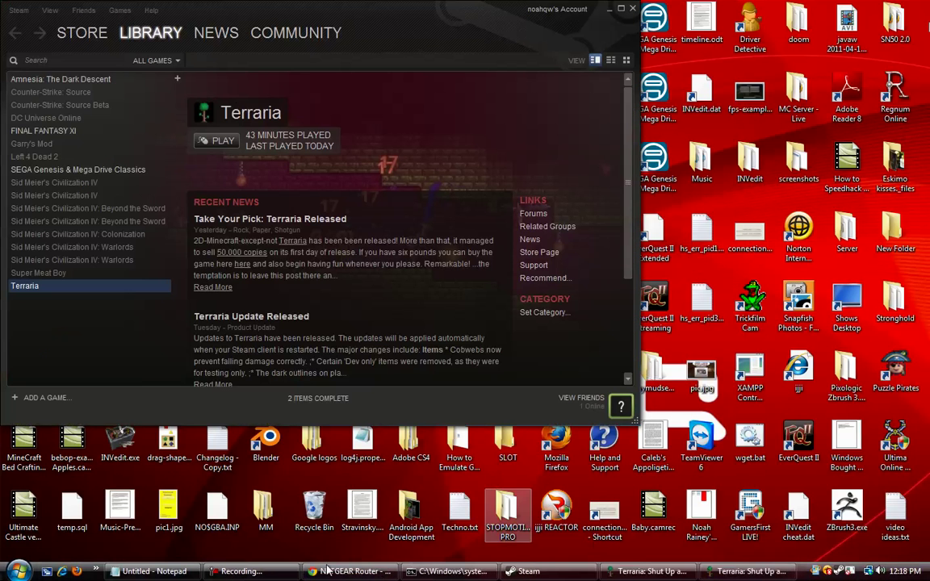
pyautogui.click(356, 571)
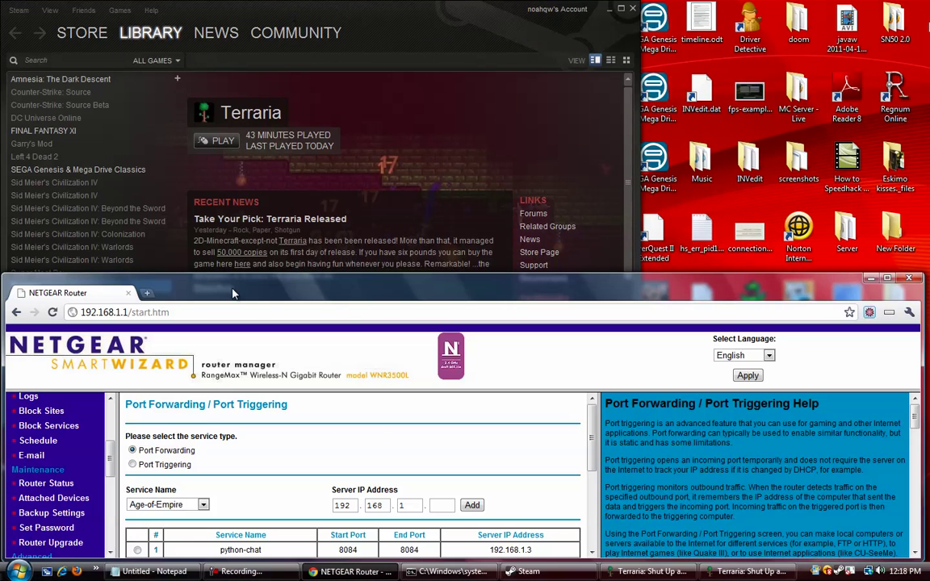
pyautogui.doubleClick(232, 294)
pyautogui.hotkey('ctrl', 't')
pyautogui.write('cm')
pyautogui.press('Return')
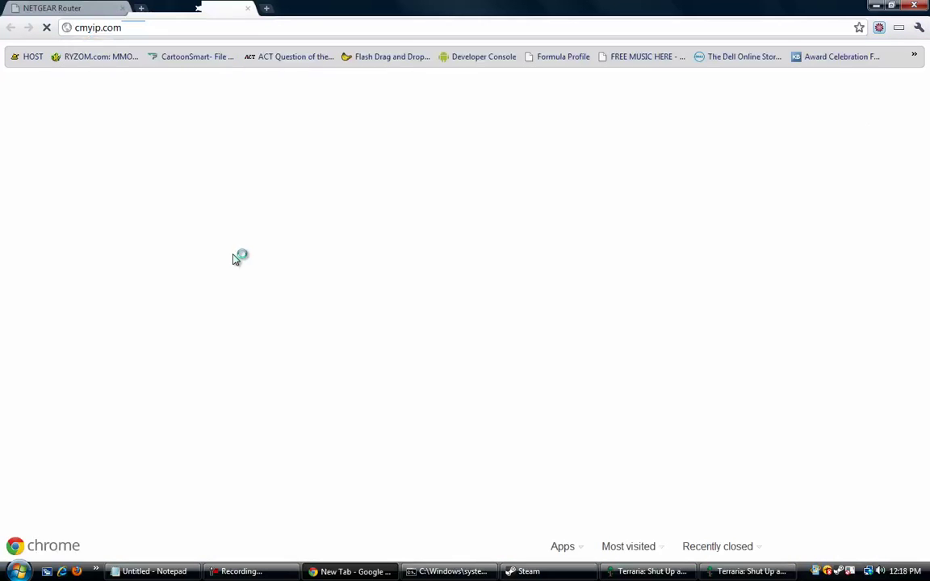
pyautogui.moveTo(481, 109); pyautogui.dragTo(623, 105)
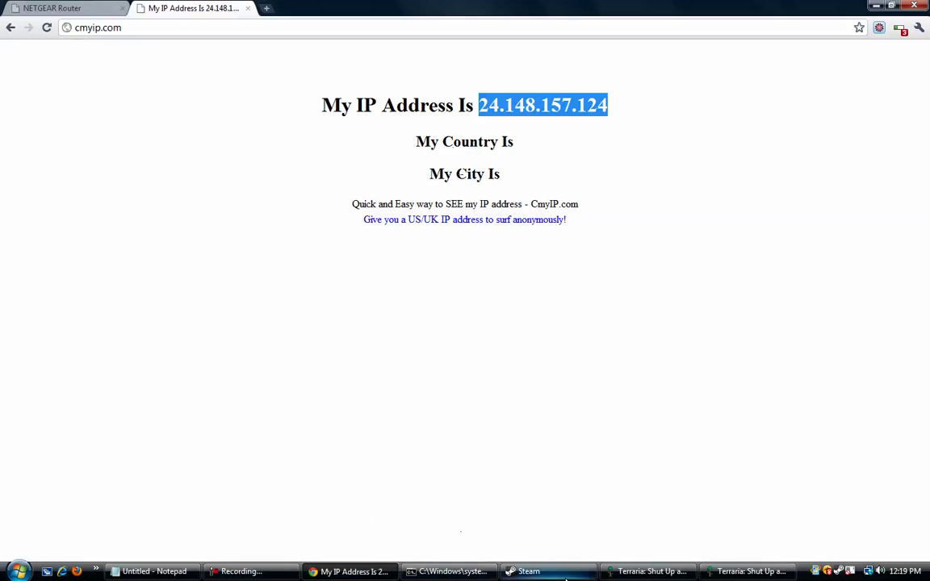
pyautogui.click(642, 575)
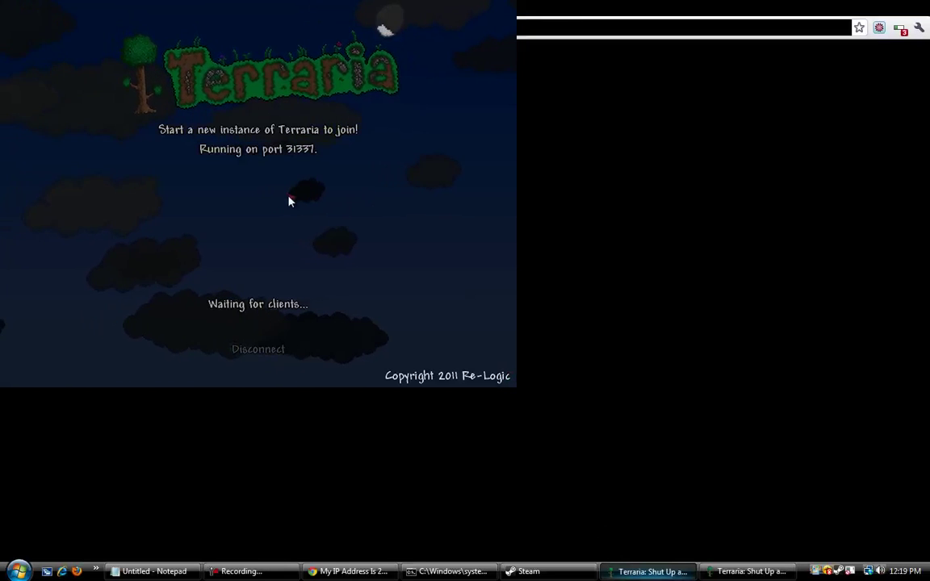
pyautogui.press('super')
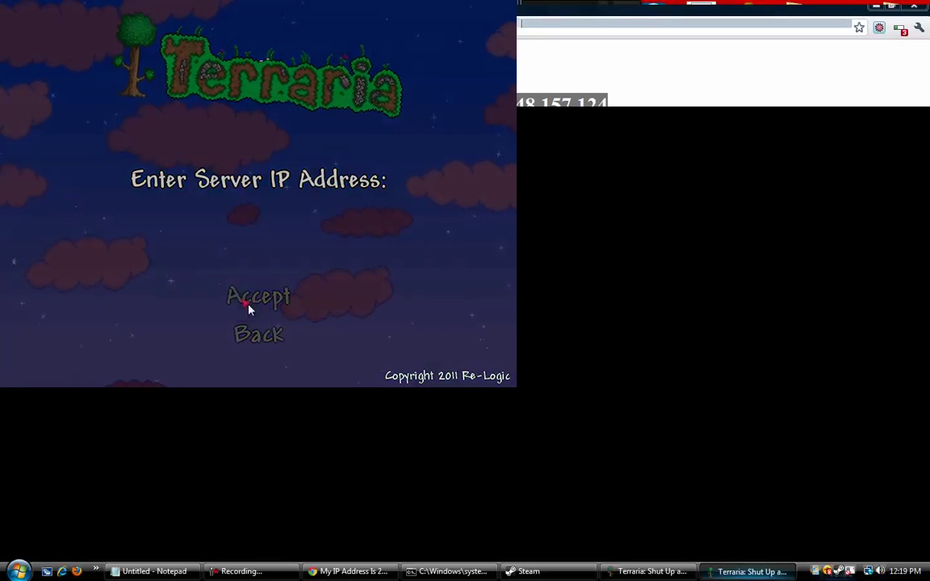
pyautogui.write('24./')
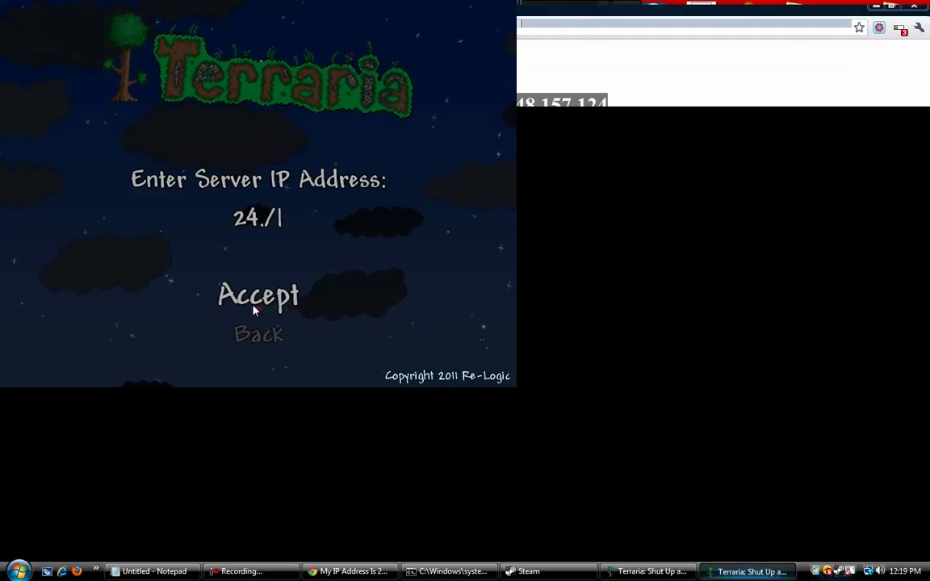
pyautogui.press('BackSpace')
pyautogui.write('14')
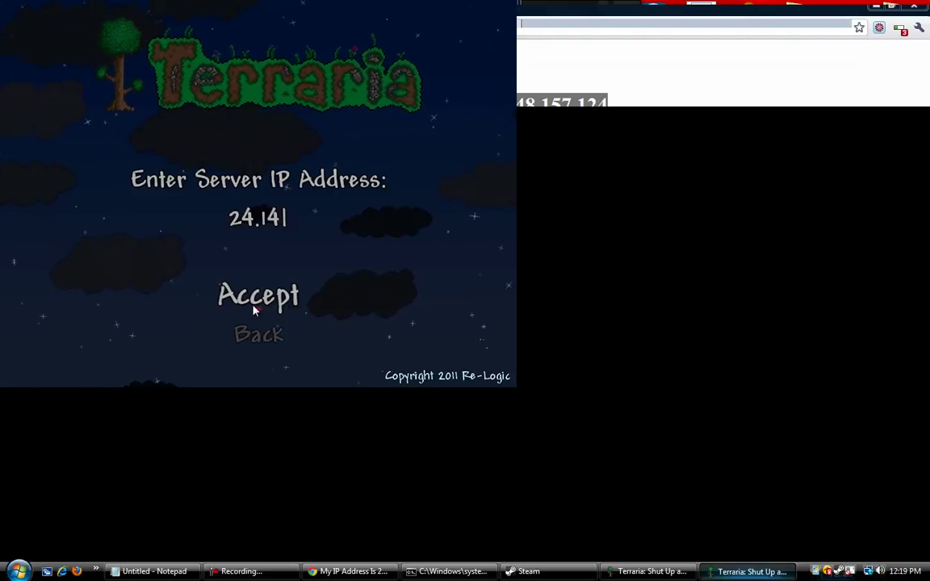
pyautogui.write('8.157')
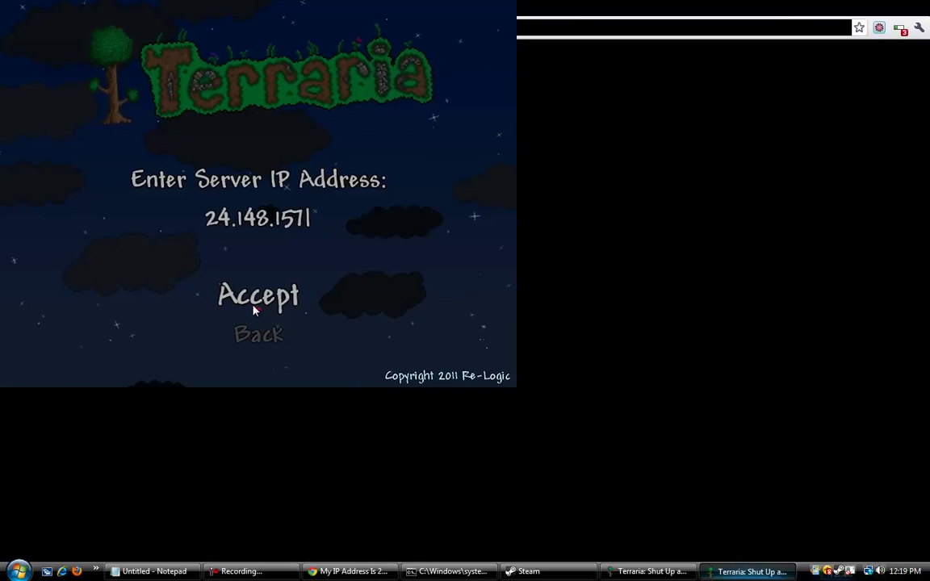
pyautogui.write('.124')
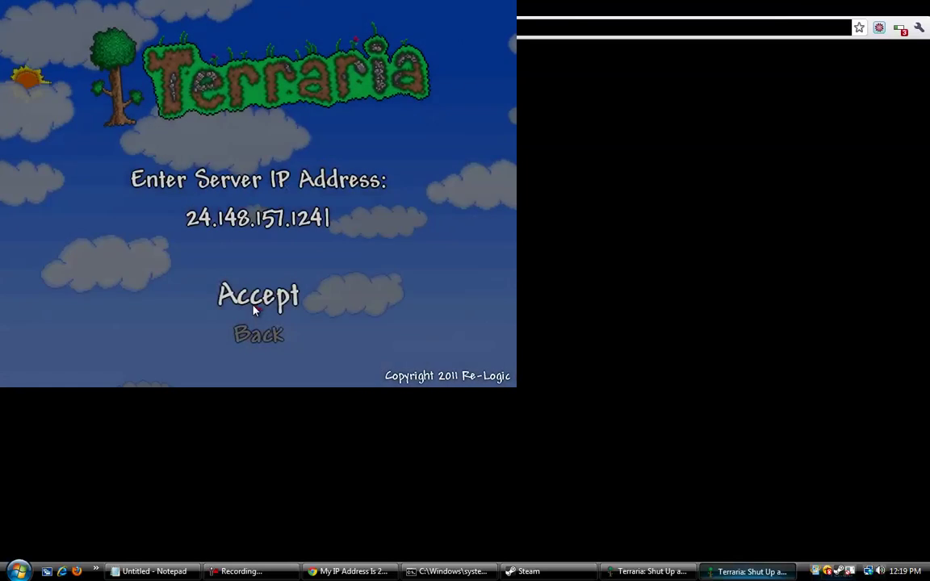
pyautogui.click(255, 308)
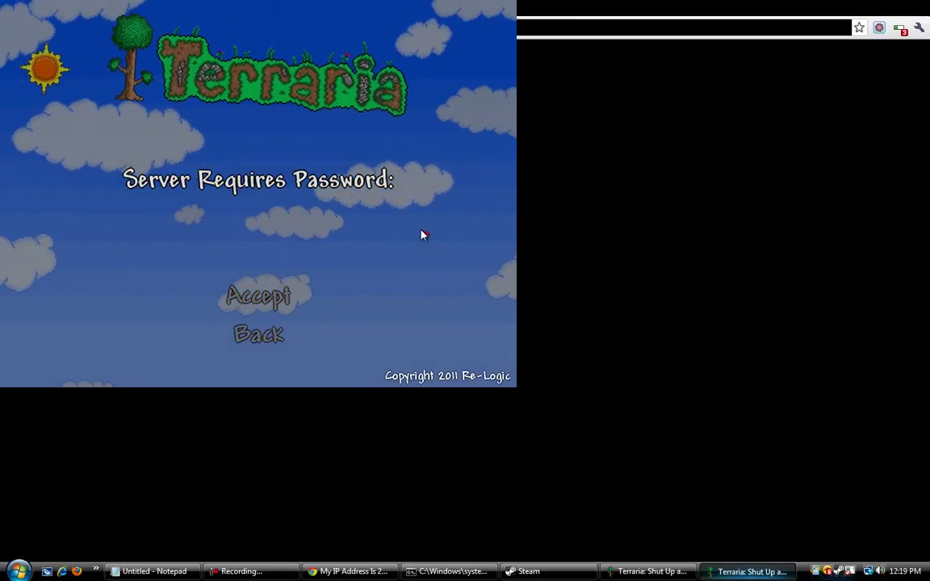
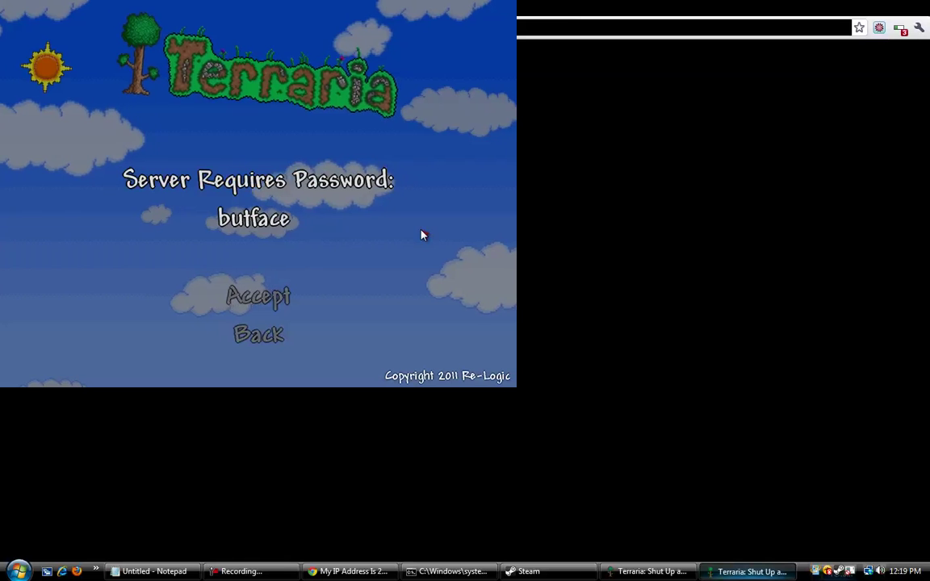
pyautogui.click(273, 296)
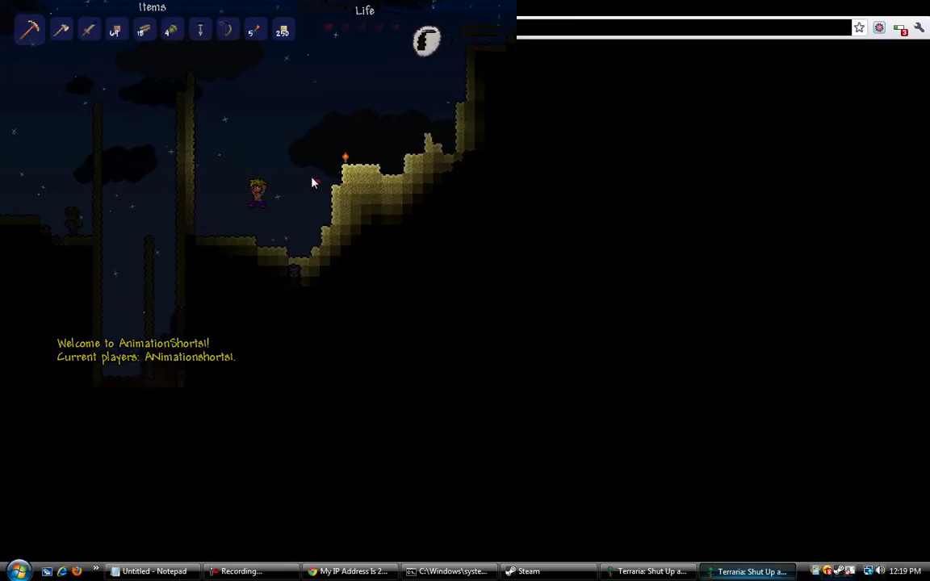
# Walk the character right up the sand hill in the AnimationShorts1 world.
pyautogui.press('d')
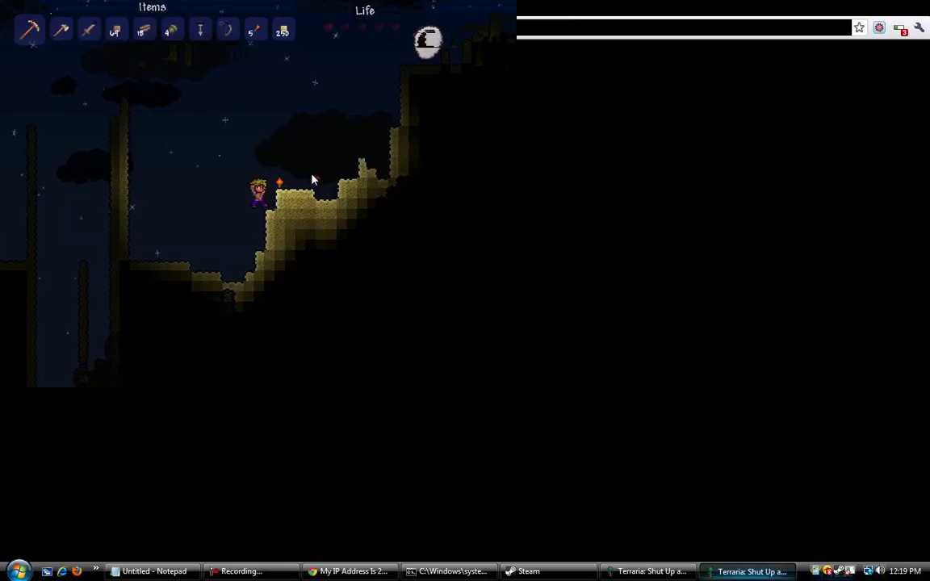
pyautogui.press('d')
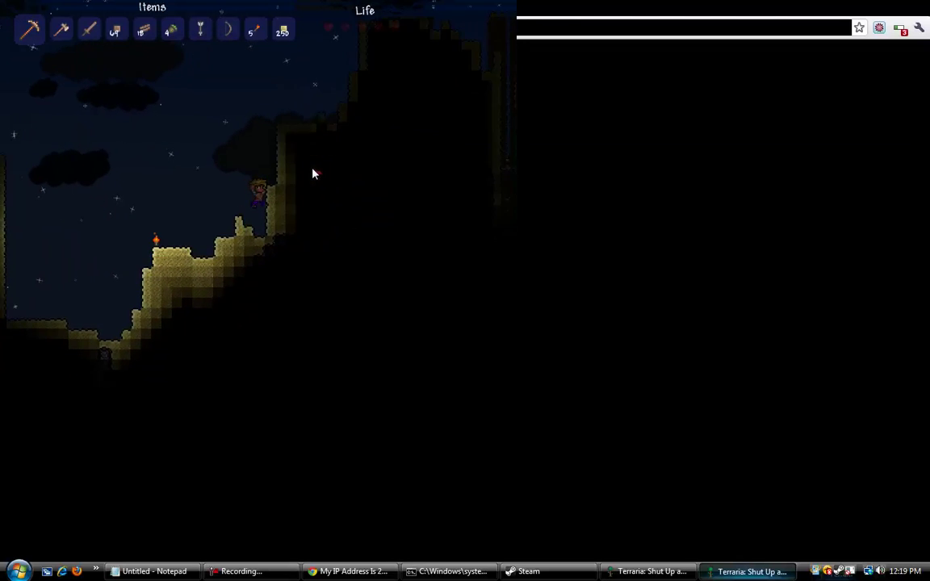
pyautogui.press('d')
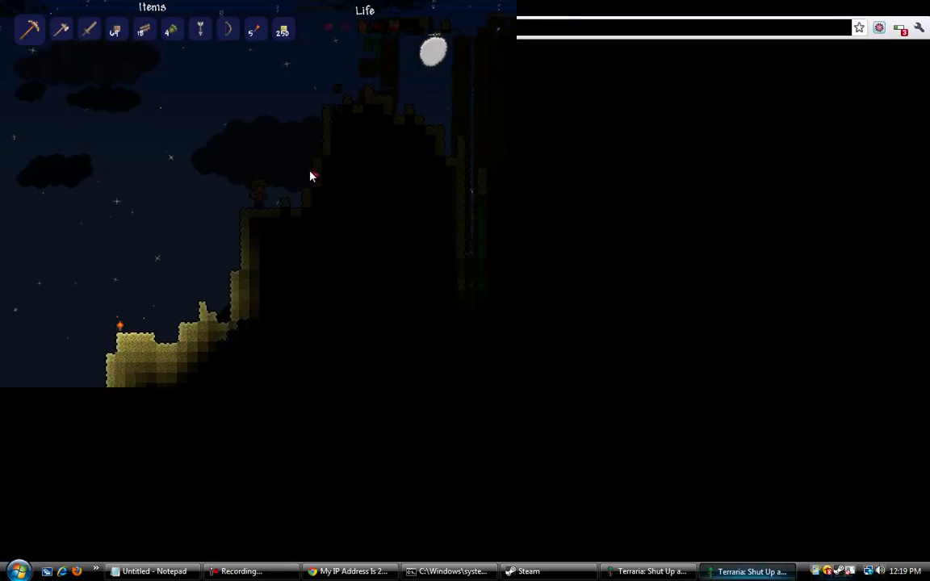